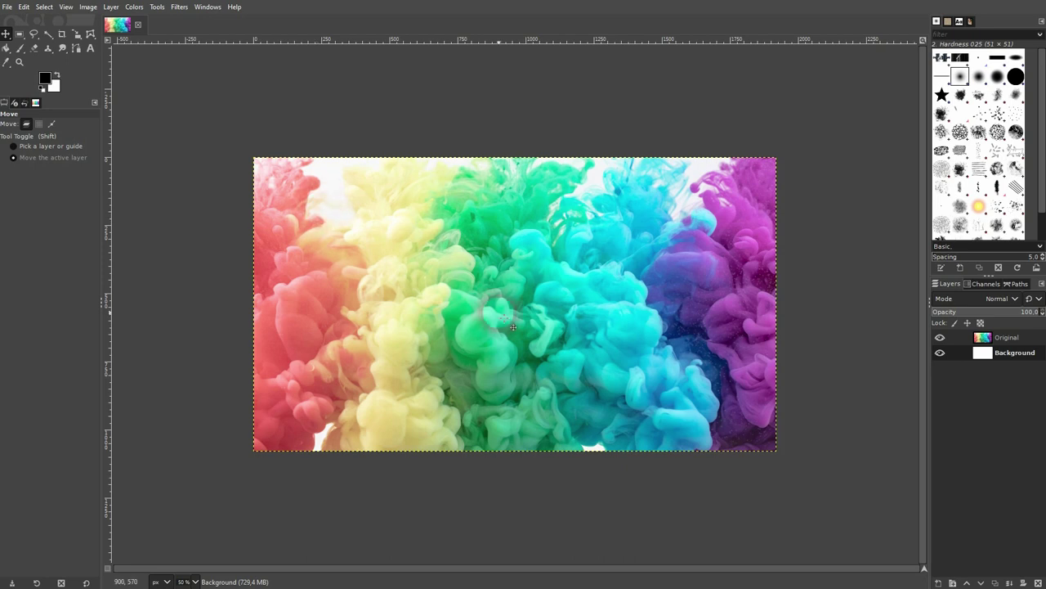
# - Hide and re-show the Original smoke photo layer to check the background beneath it
pyautogui.click(1006, 337)
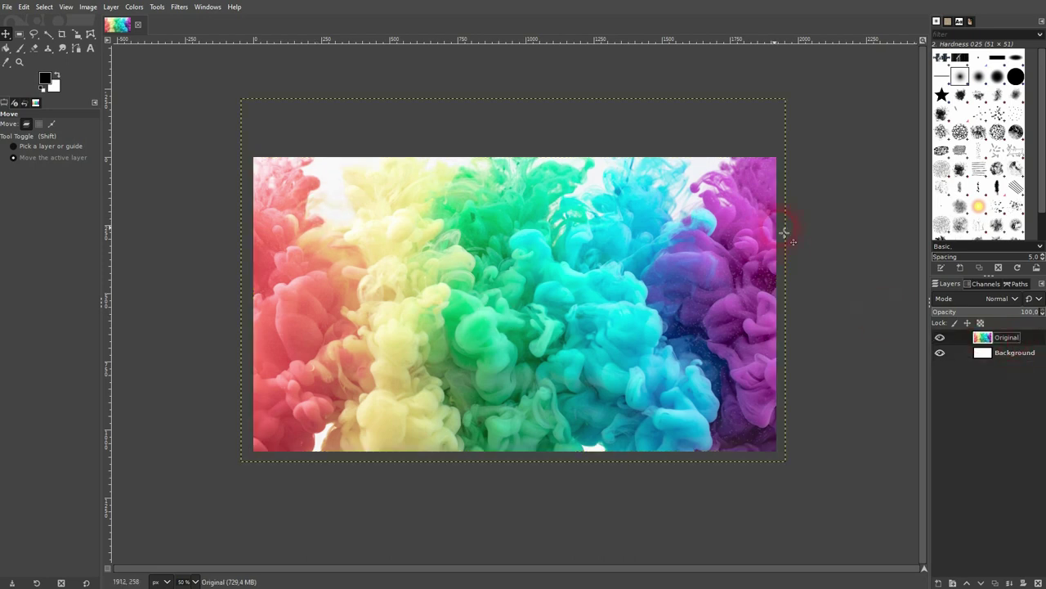
pyautogui.click(1014, 353)
pyautogui.click(941, 338)
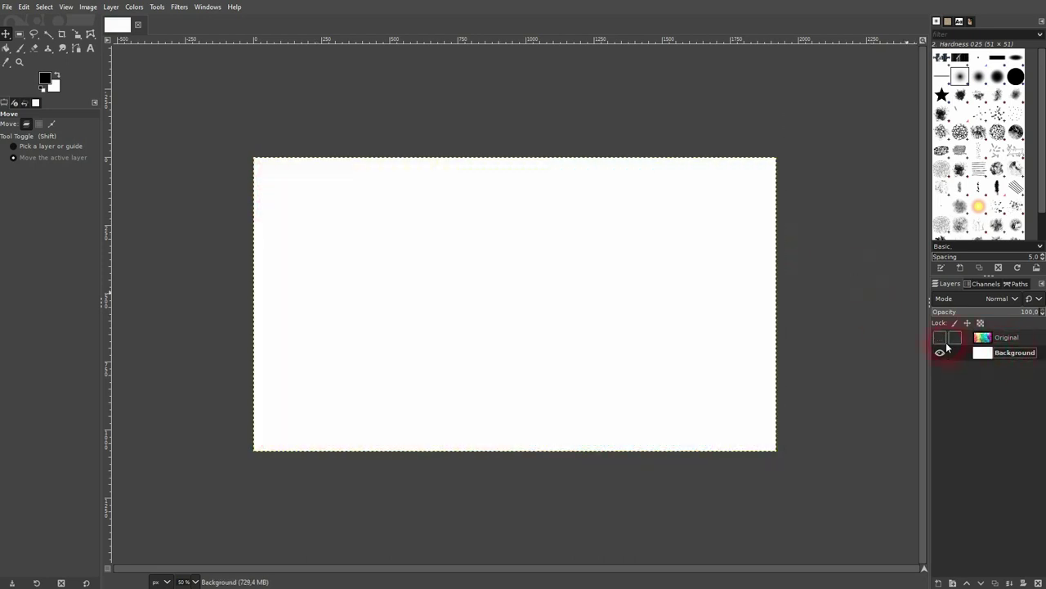
pyautogui.click(941, 338)
pyautogui.click(1006, 338)
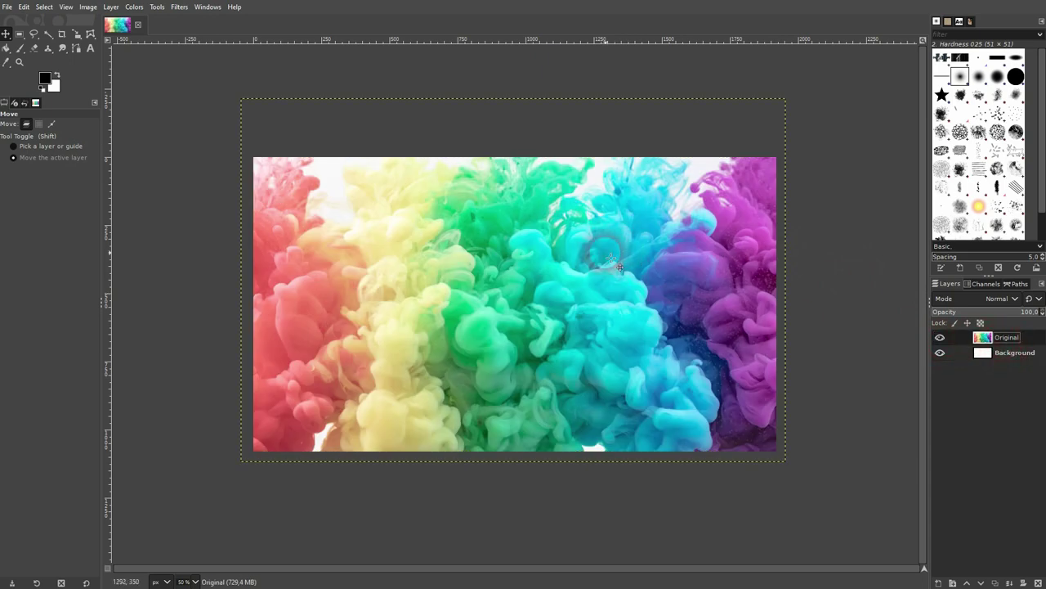
# - Add a new white-filled layer named jigsaw with a green colour tag
pyautogui.click(968, 580)
pyautogui.click(941, 583)
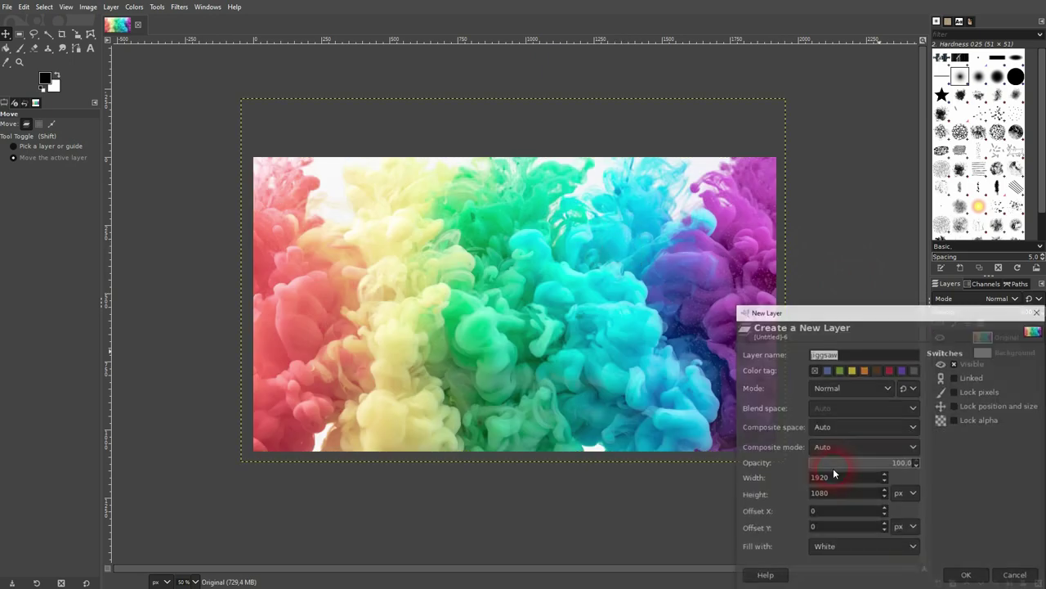
pyautogui.click(840, 370)
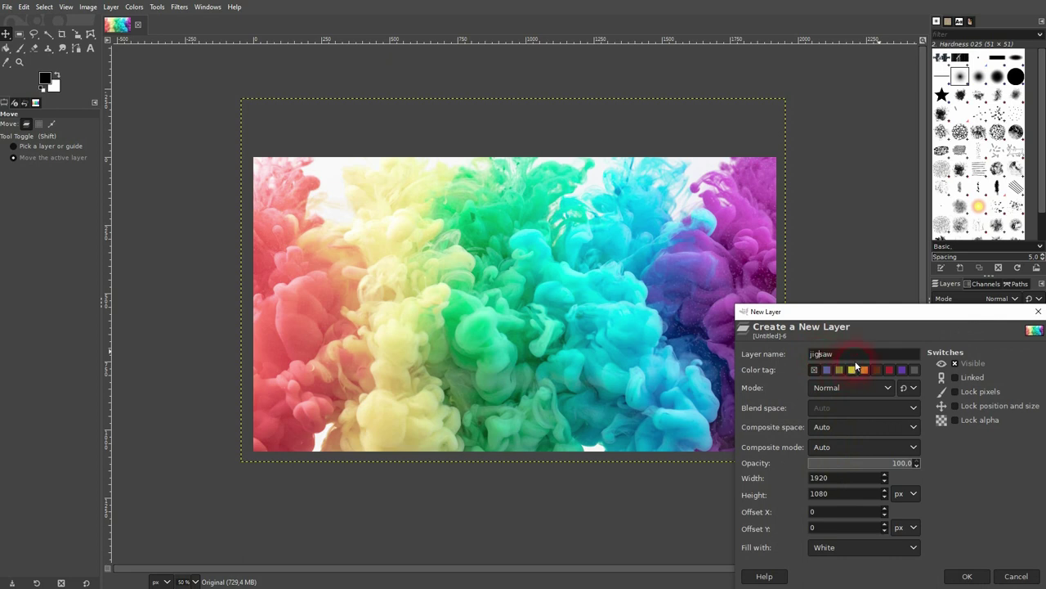
pyautogui.click(853, 547)
pyautogui.click(842, 508)
pyautogui.click(984, 578)
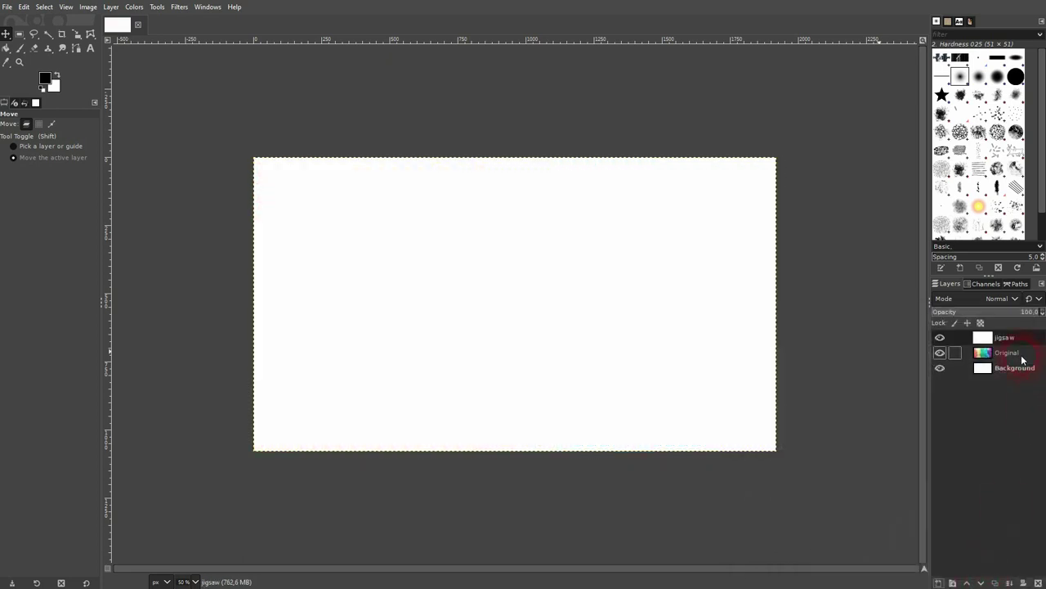
# - Open the Jigsaw pattern filter and set 7 pieces across, 5 down
pyautogui.click(367, 77)
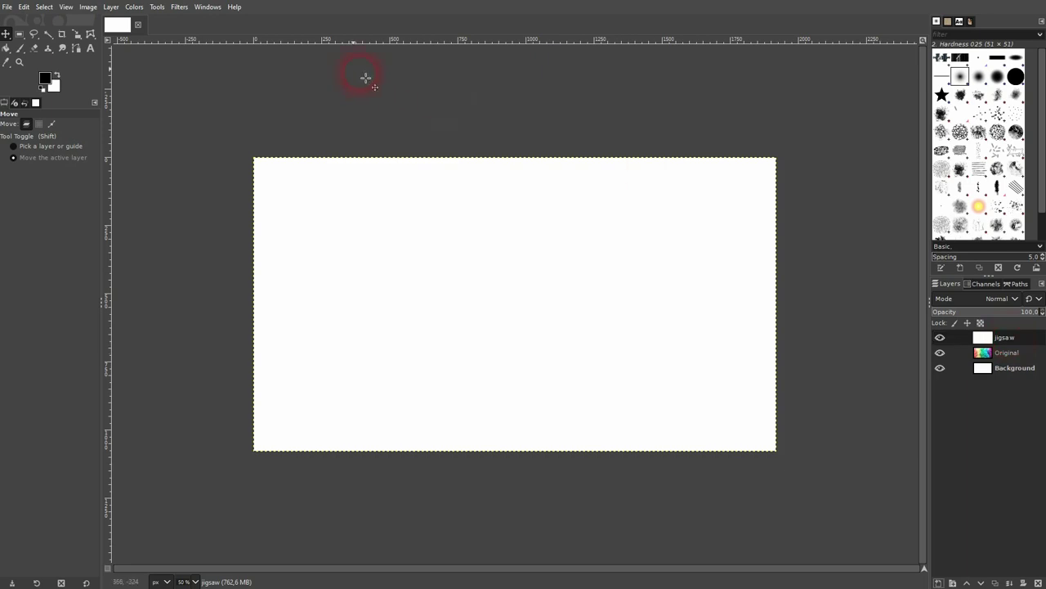
pyautogui.click(186, 10)
pyautogui.moveTo(285, 234)
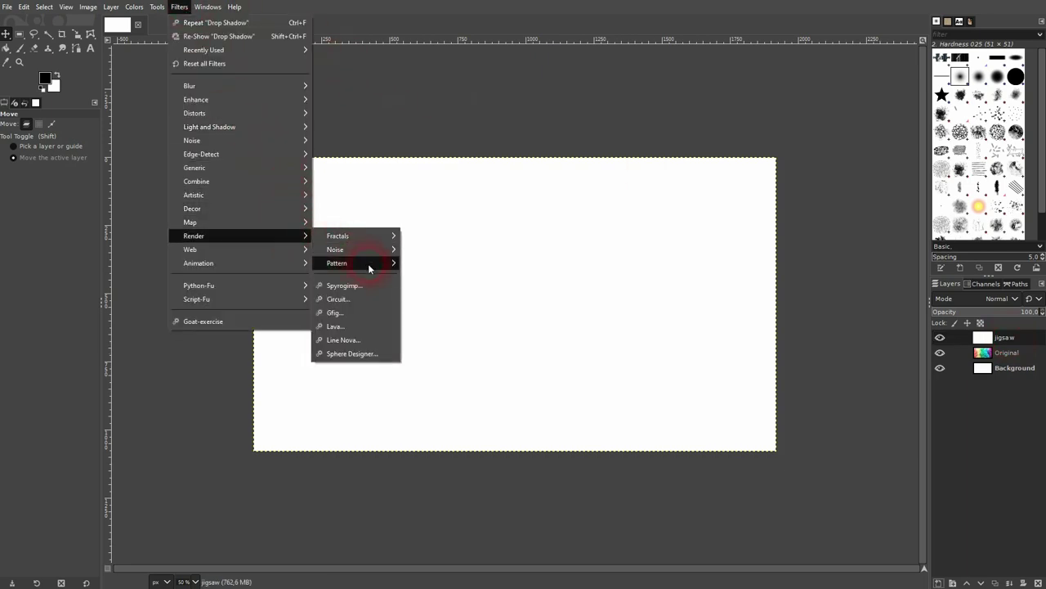
pyautogui.moveTo(369, 266)
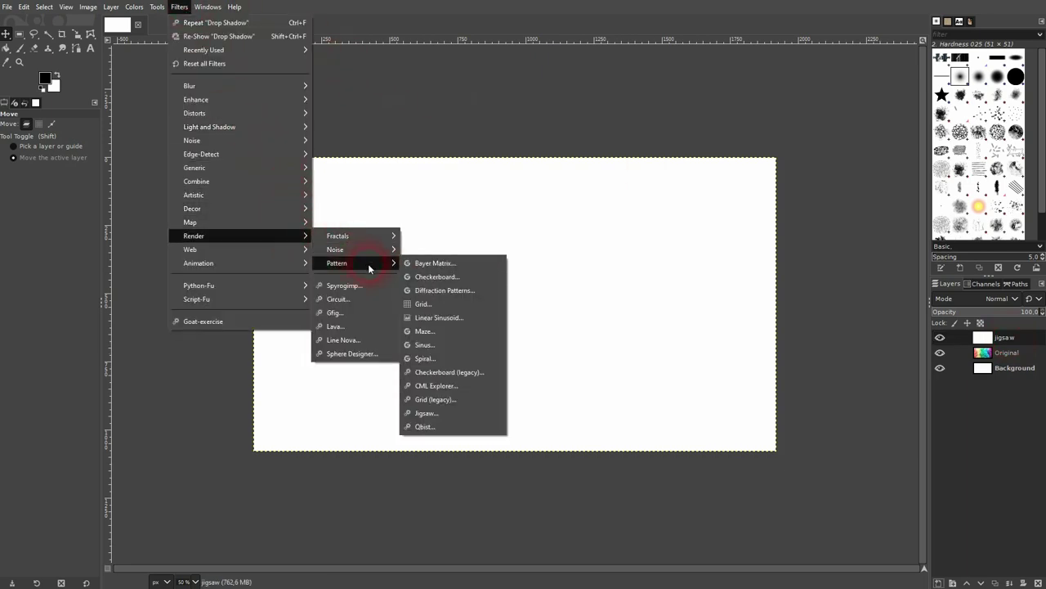
pyautogui.click(426, 412)
pyautogui.click(493, 142)
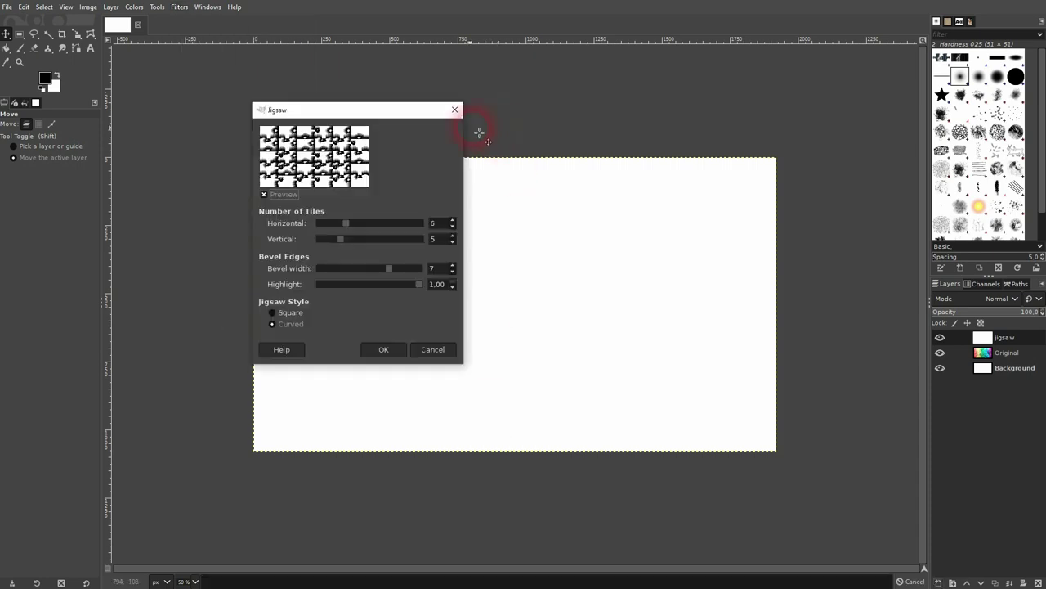
pyautogui.moveTo(381, 117); pyautogui.dragTo(208, 94)
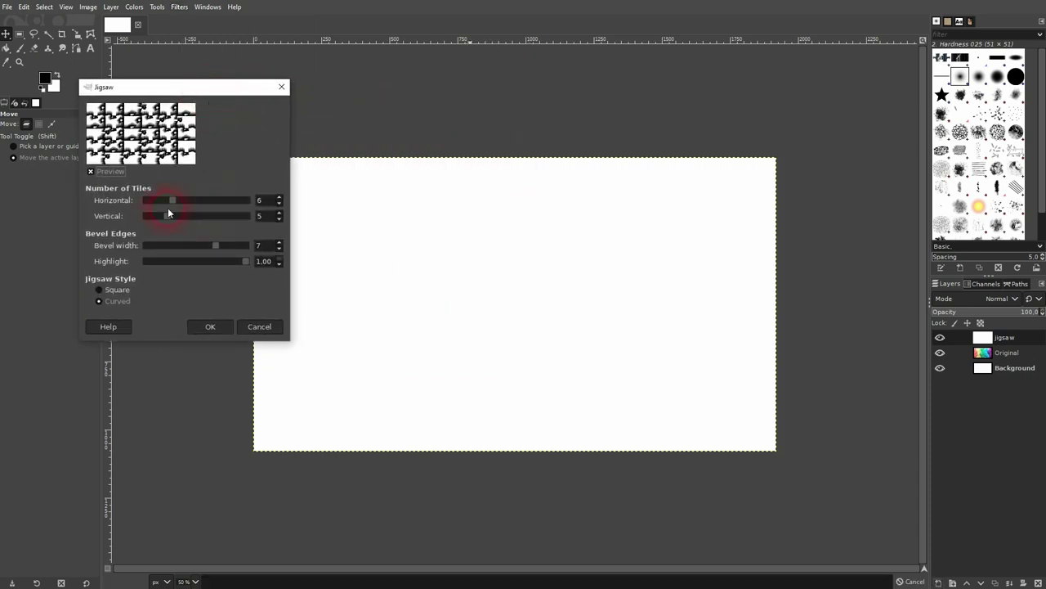
pyautogui.moveTo(172, 199); pyautogui.dragTo(175, 199)
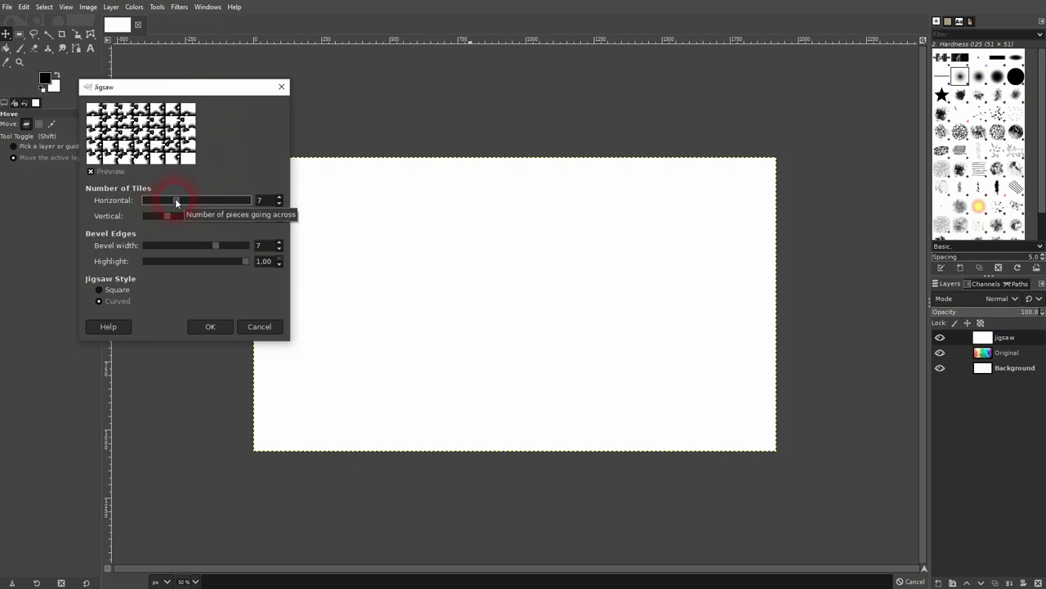
# - Set bevel width 10 with highlight 1.00, choose curved pieces, and render the jigsaw
pyautogui.moveTo(215, 245); pyautogui.dragTo(179, 246)
pyautogui.moveTo(246, 260)
pyautogui.mouseDown()
pyautogui.moveTo(172, 261)
pyautogui.moveTo(299, 262)
pyautogui.mouseUp()
pyautogui.moveTo(171, 245); pyautogui.dragTo(278, 249)
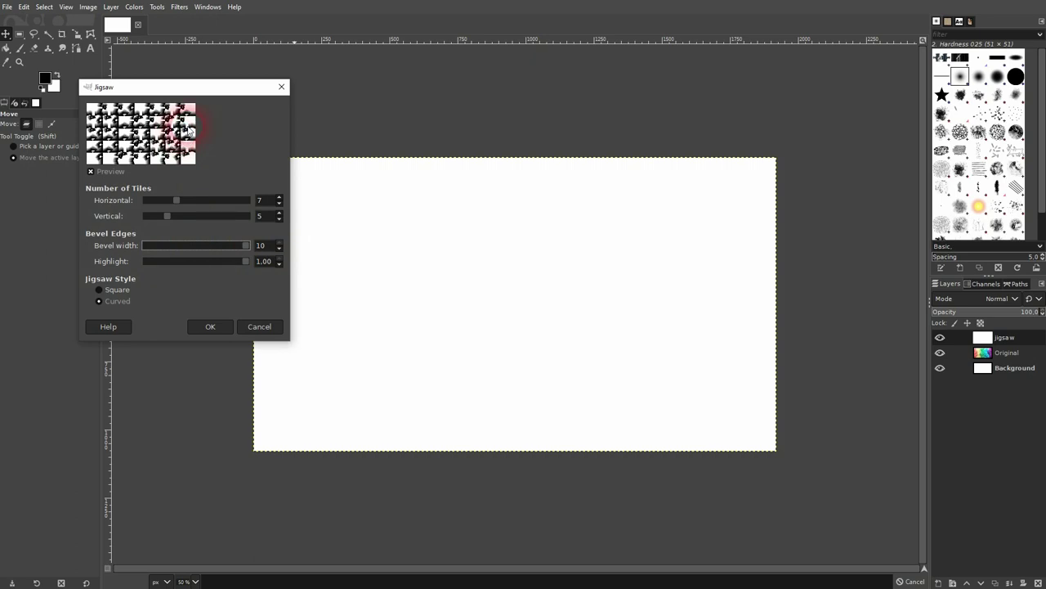
pyautogui.click(113, 290)
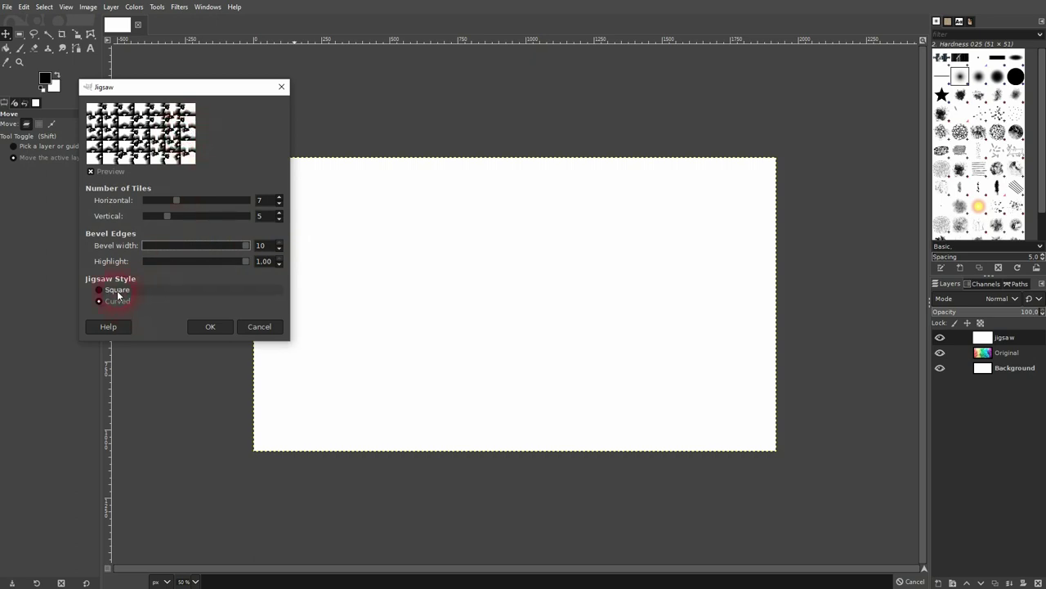
pyautogui.click(121, 303)
pyautogui.click(127, 290)
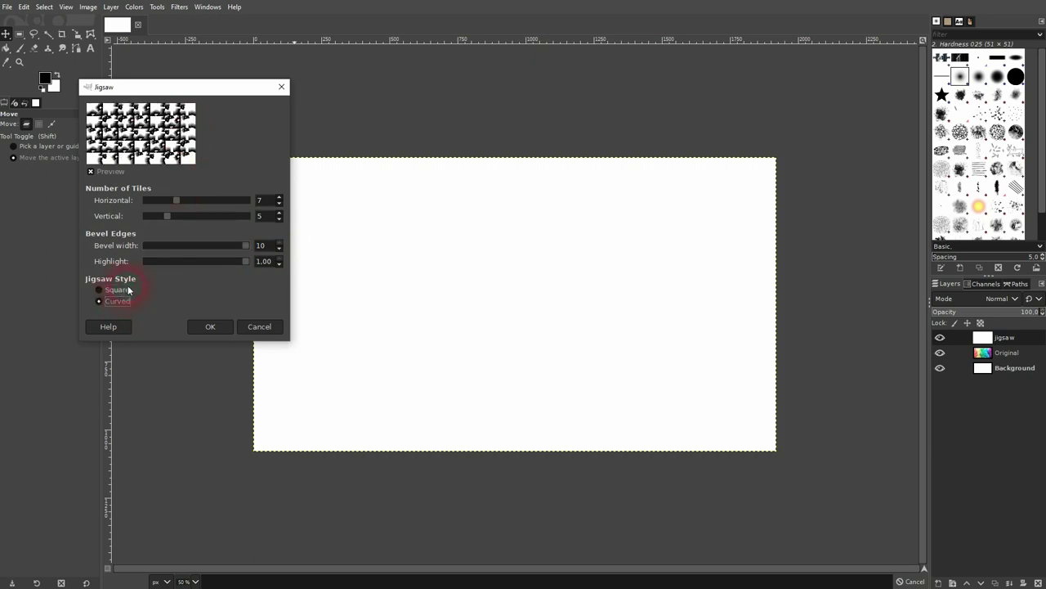
pyautogui.click(211, 327)
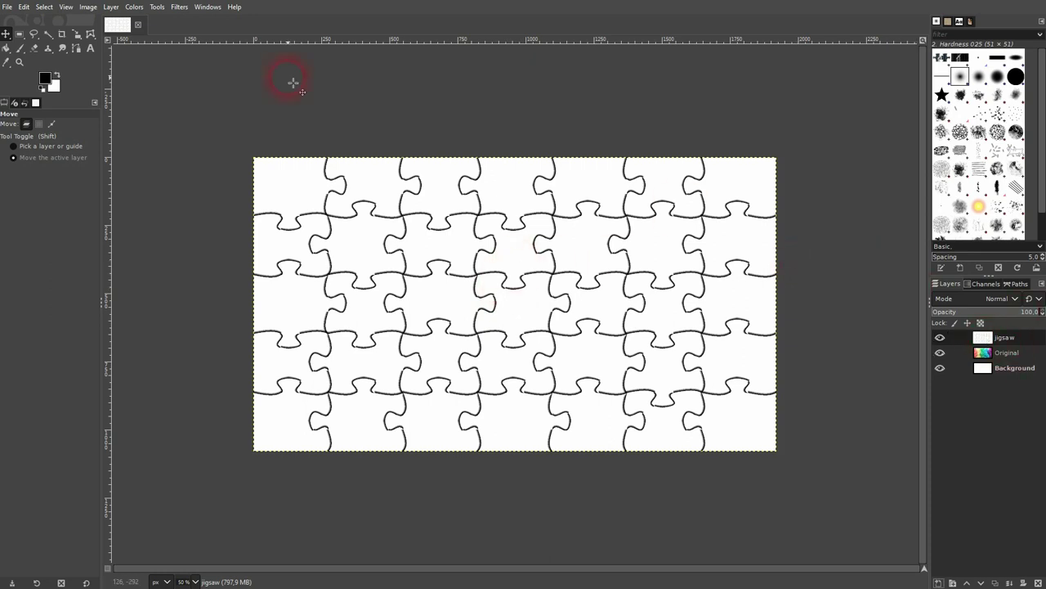
# - Copy the jigsaw layer and lower it below the Original photo
pyautogui.click(24, 8)
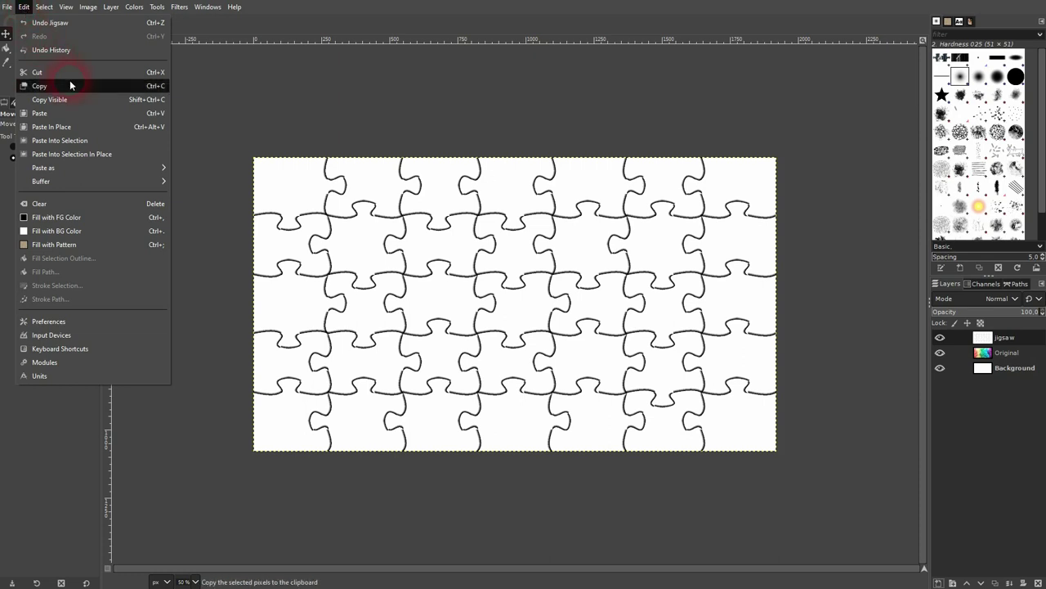
pyautogui.click(120, 84)
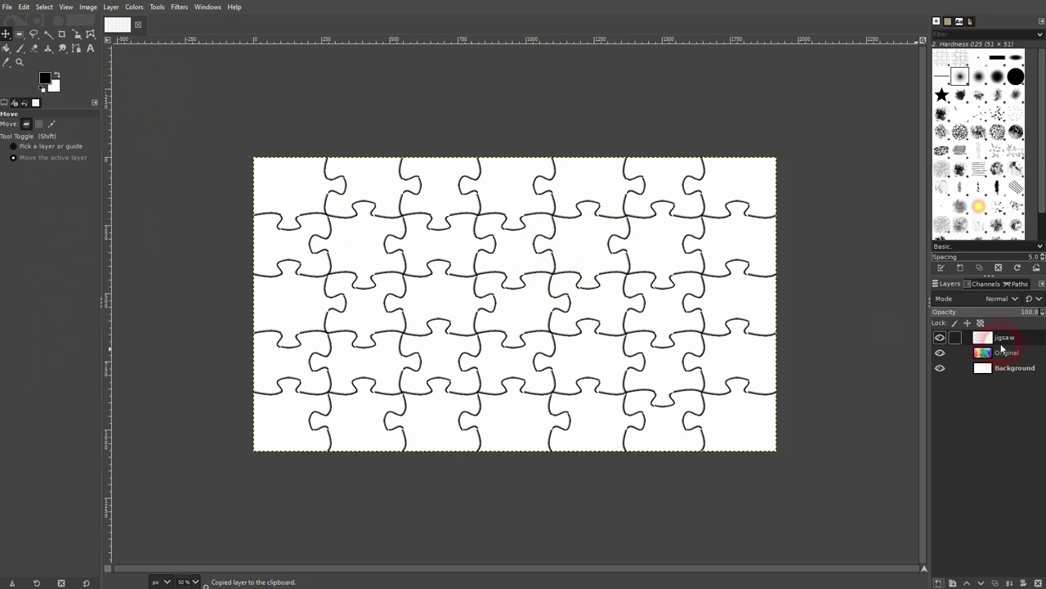
pyautogui.doubleClick(1005, 337)
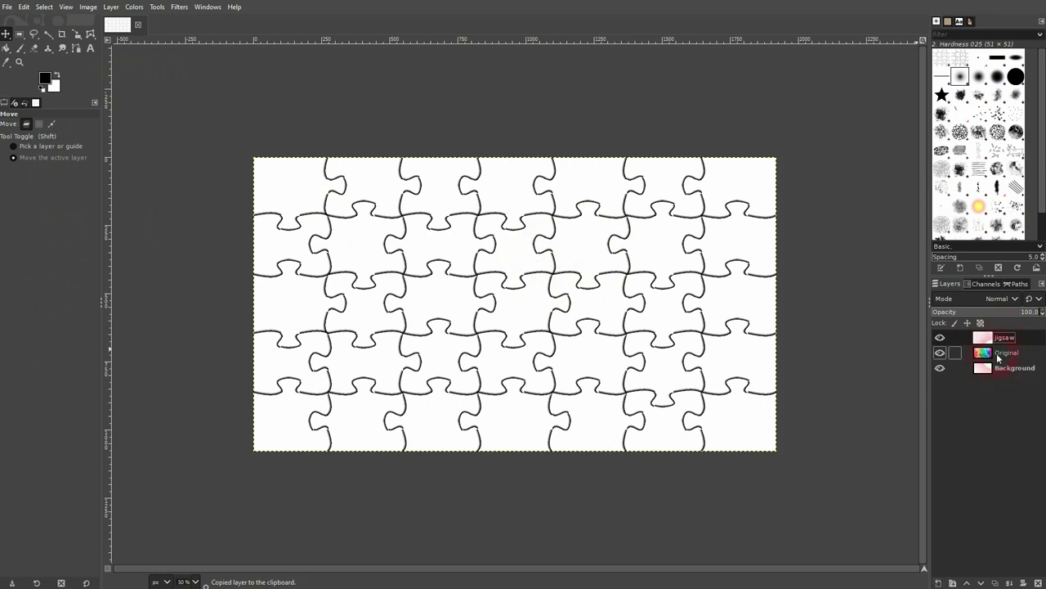
pyautogui.click(996, 577)
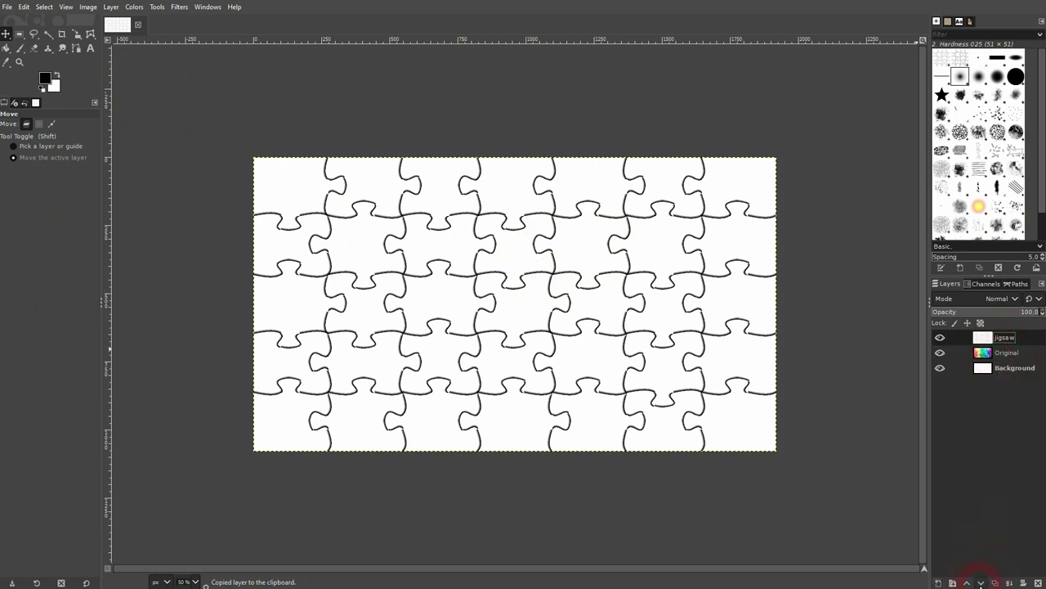
pyautogui.click(981, 582)
# - Add a white, fully opaque layer mask to the Original photo and make it active
pyautogui.click(1004, 338)
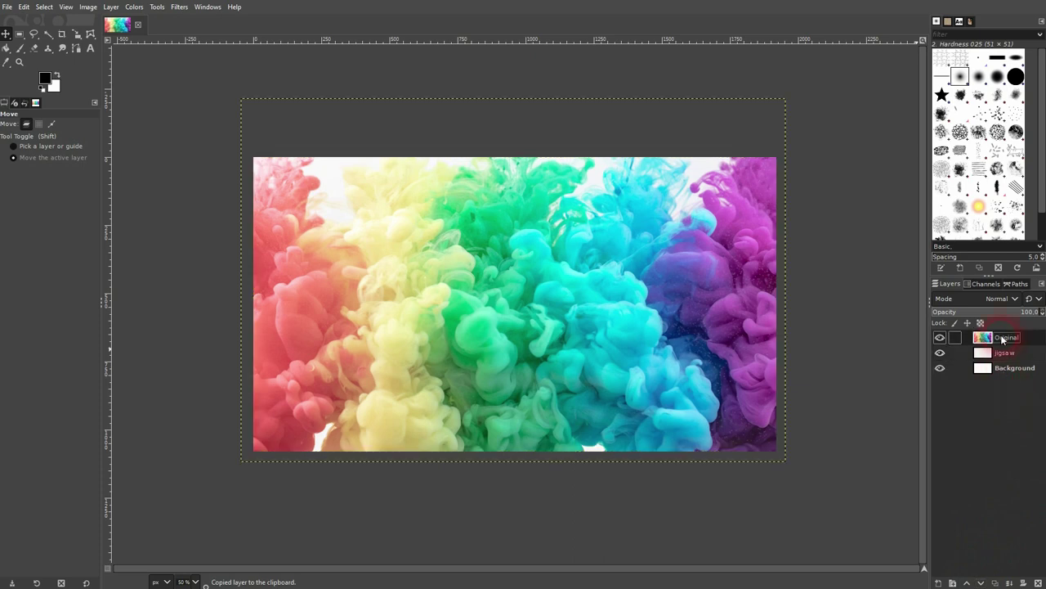
pyautogui.rightClick(1003, 340)
pyautogui.click(936, 149)
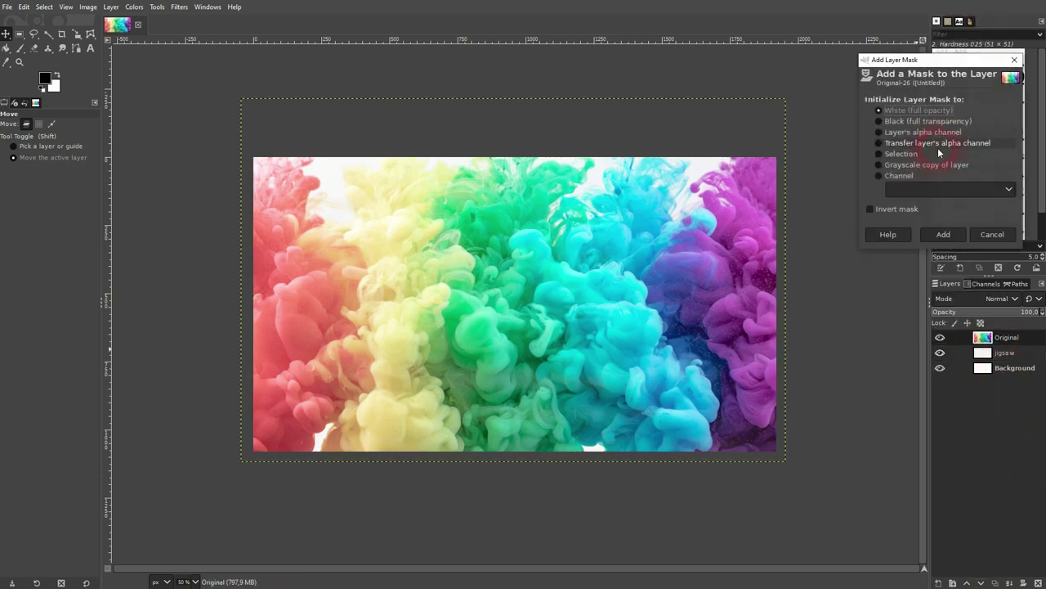
pyautogui.click(944, 235)
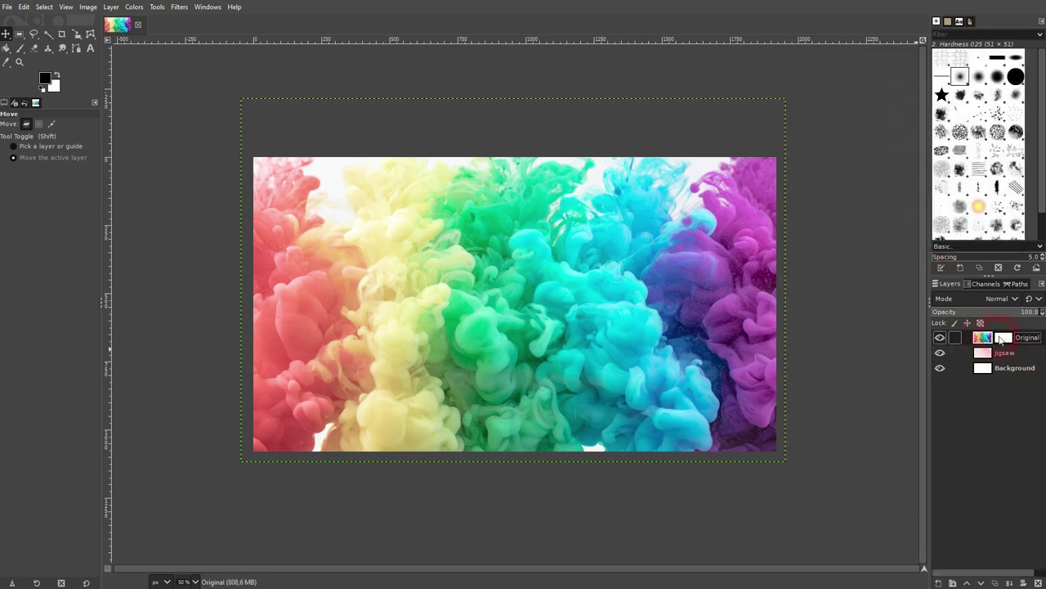
pyautogui.click(1011, 339)
# - Paste the jigsaw pattern into the Original's mask and anchor it
pyautogui.click(501, 107)
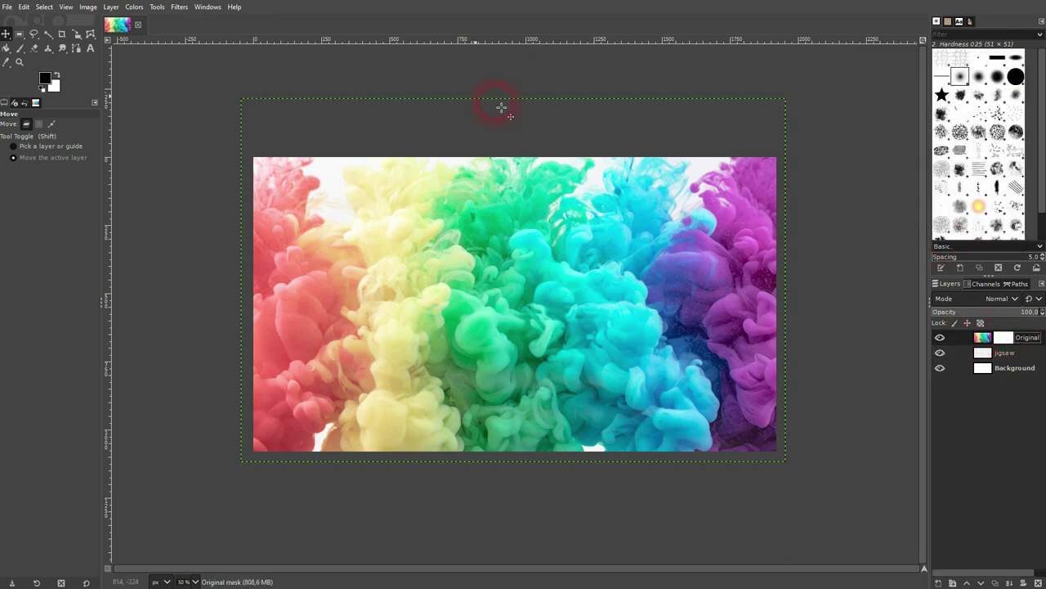
pyautogui.click(24, 7)
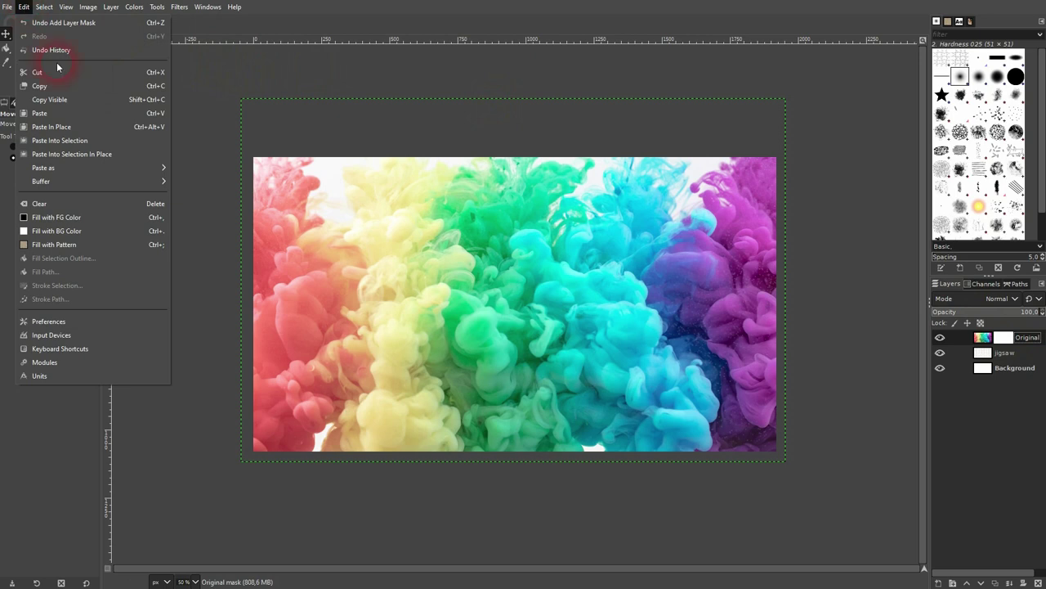
pyautogui.click(88, 114)
pyautogui.click(1014, 343)
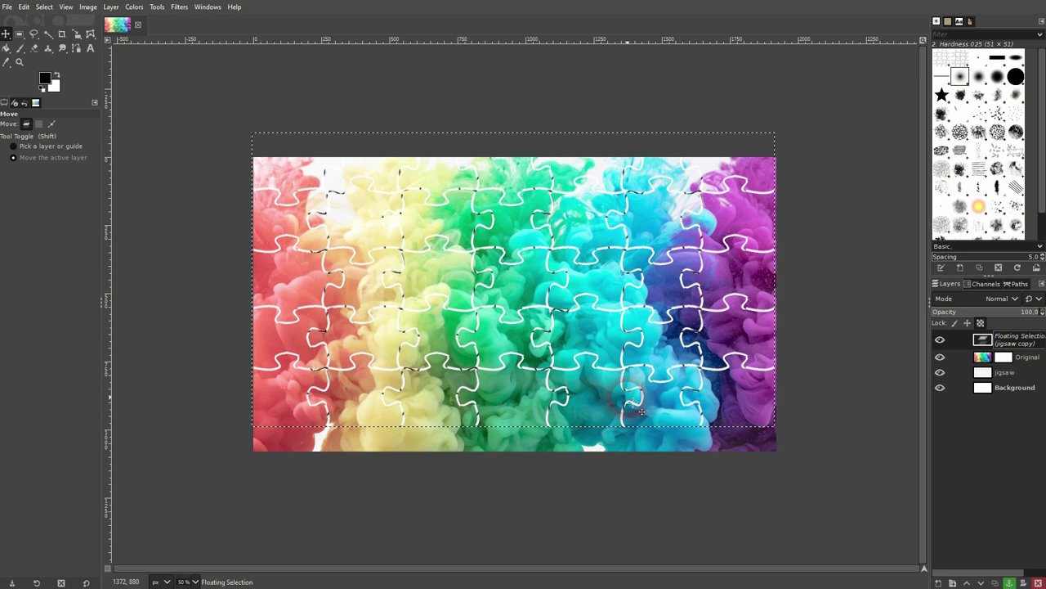
pyautogui.click(1010, 583)
pyautogui.click(393, 267)
pyautogui.click(181, 145)
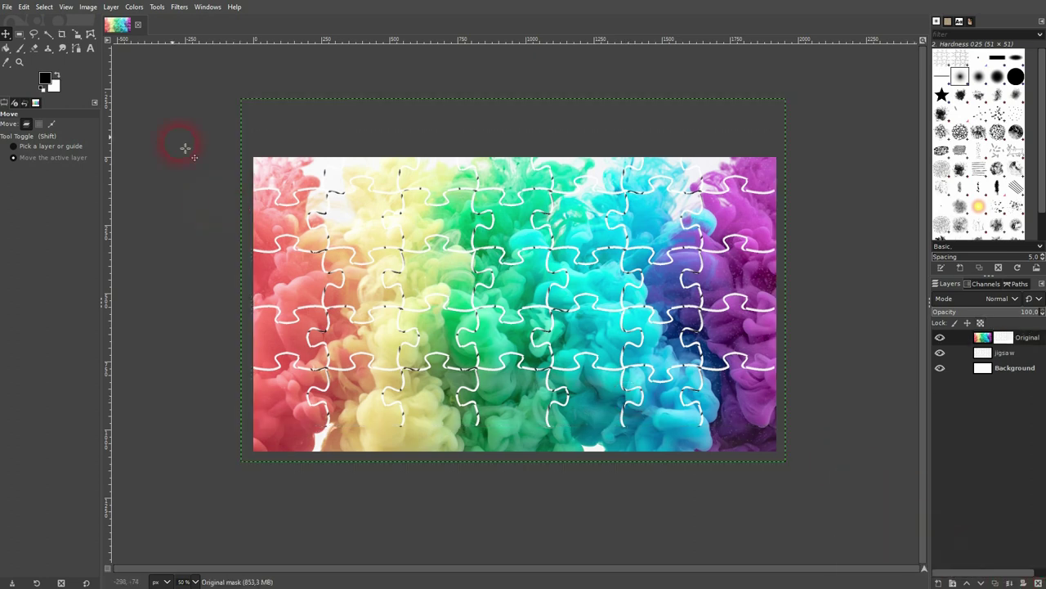
# - Shift the jigsaw outline over the photo and bring up Scale on the Original layer
pyautogui.moveTo(489, 256); pyautogui.dragTo(515, 300)
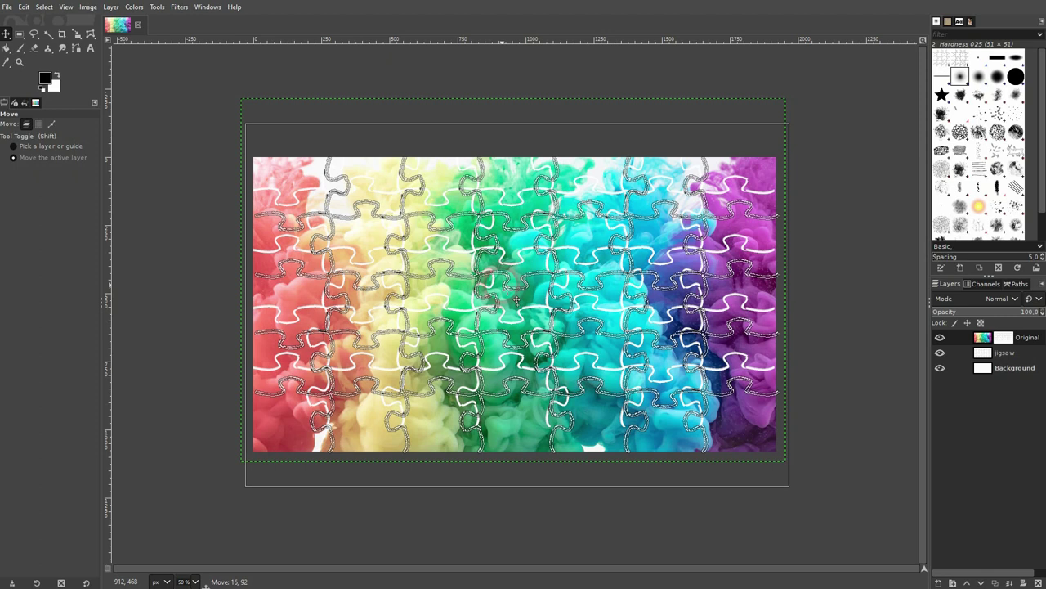
pyautogui.moveTo(516, 301); pyautogui.dragTo(515, 299)
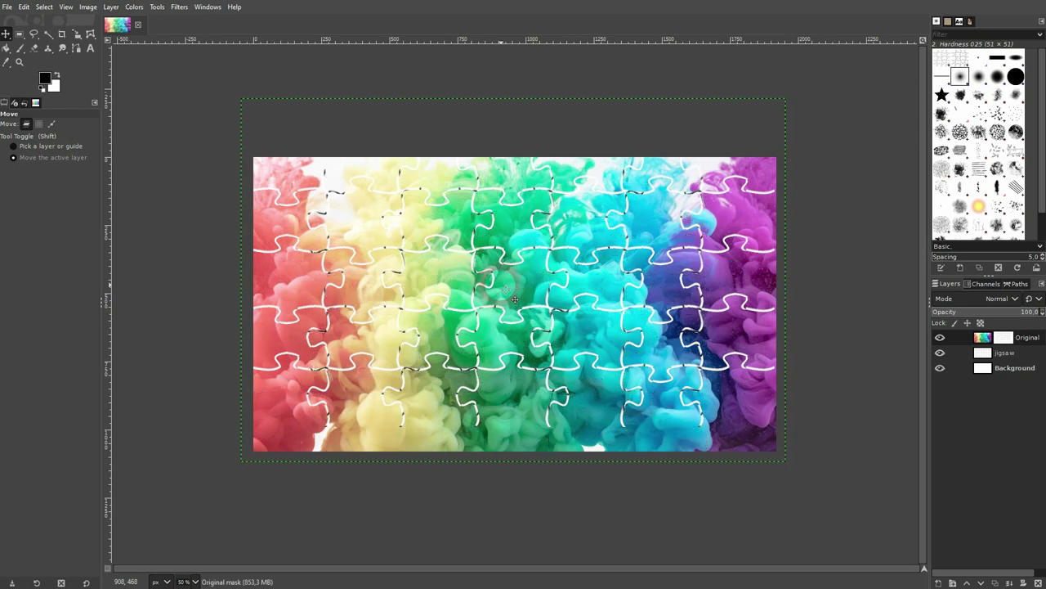
pyautogui.click(193, 65)
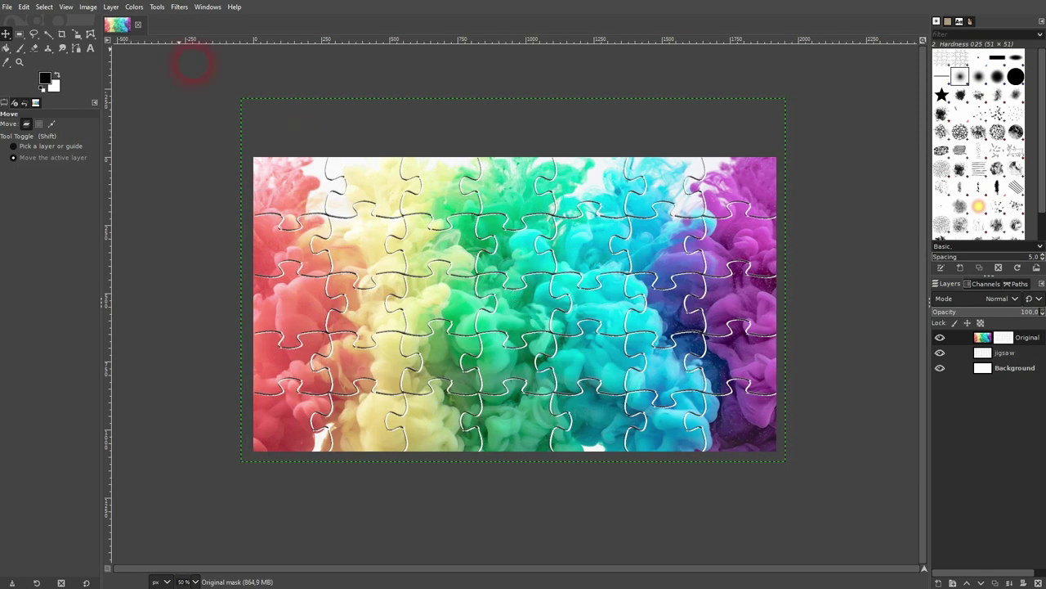
pyautogui.click(76, 37)
pyautogui.click(118, 63)
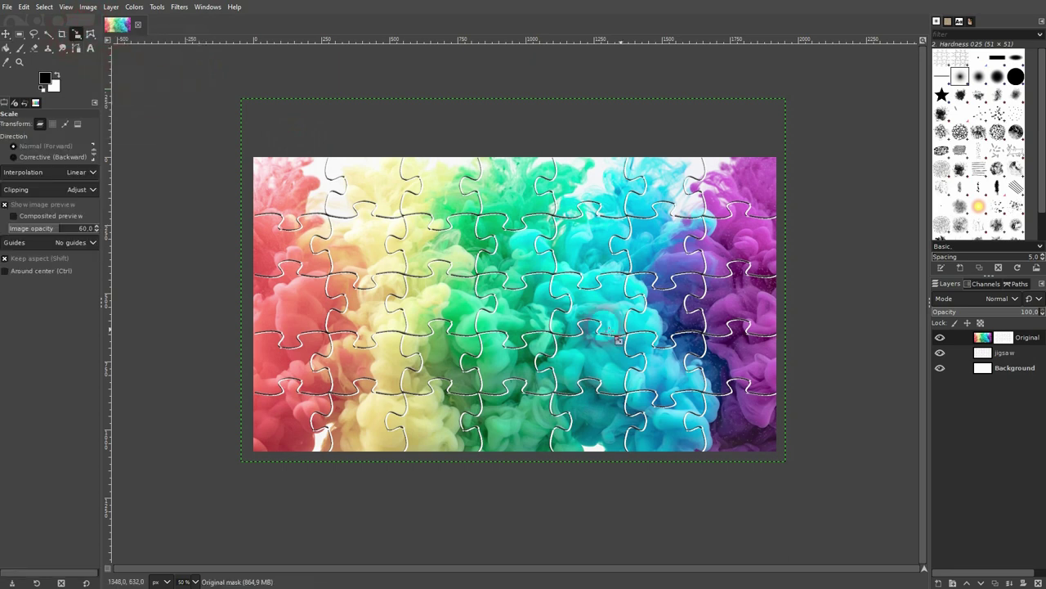
pyautogui.click(803, 206)
pyautogui.click(873, 131)
# - Stretch the Original layer to 2107×1404 to match the outlines and apply the scale
pyautogui.moveTo(787, 281); pyautogui.dragTo(803, 282)
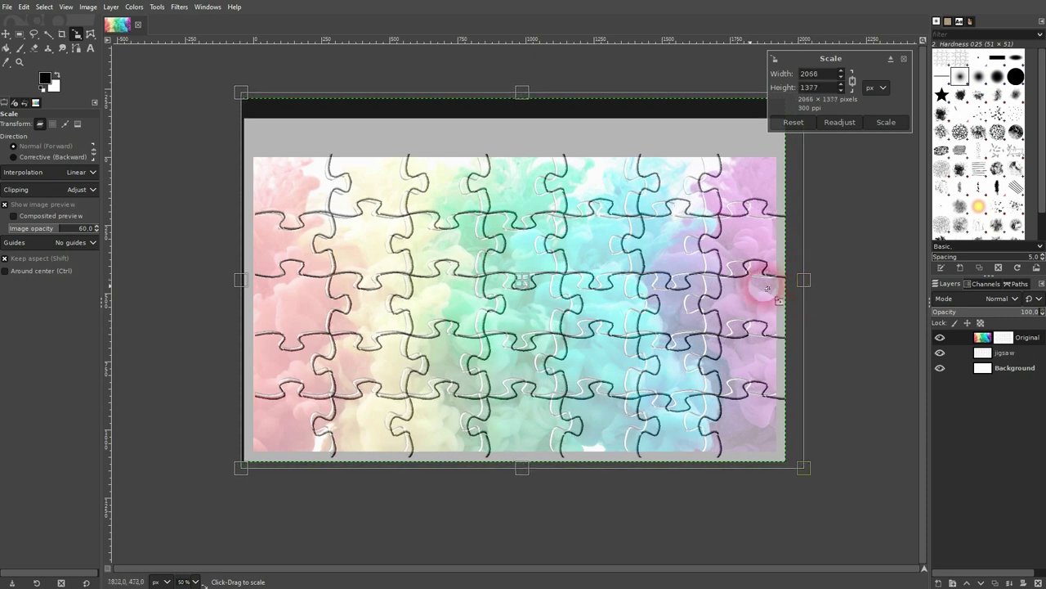
pyautogui.moveTo(240, 282)
pyautogui.mouseDown()
pyautogui.moveTo(222, 286)
pyautogui.moveTo(242, 291)
pyautogui.mouseUp()
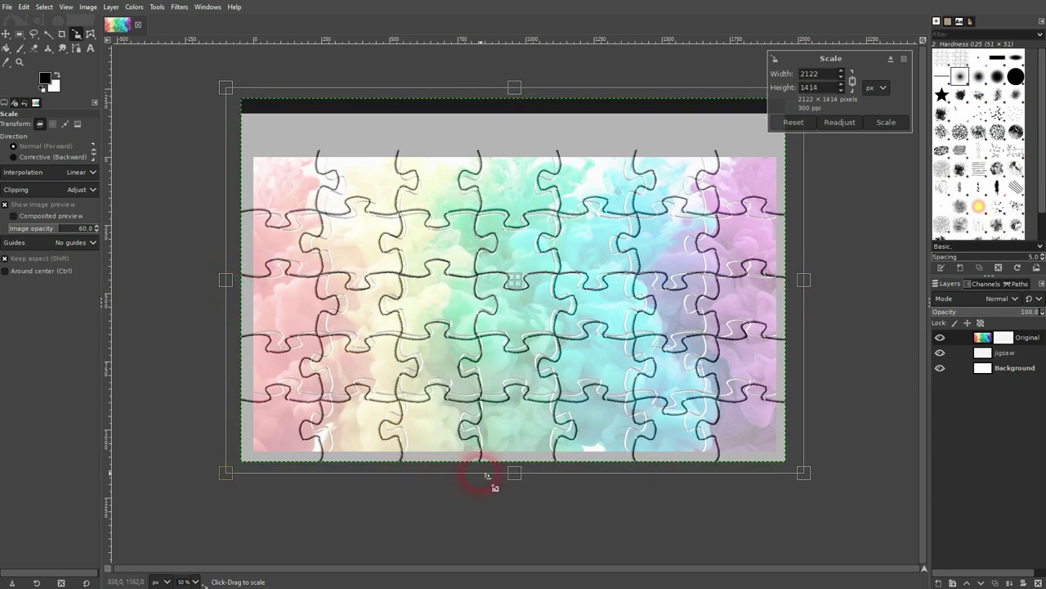
pyautogui.moveTo(512, 475); pyautogui.dragTo(516, 489)
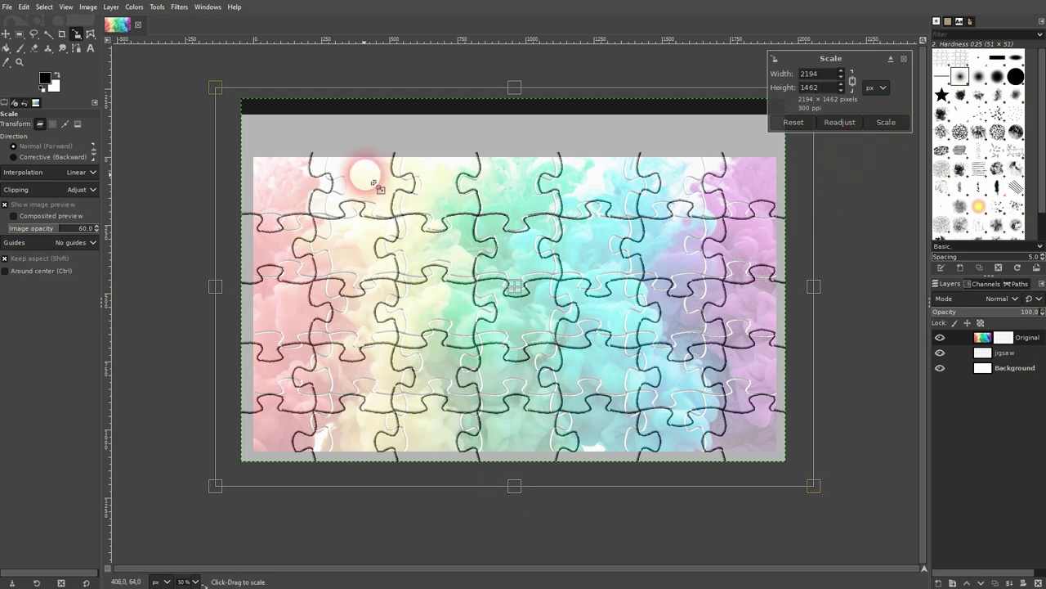
pyautogui.moveTo(216, 290); pyautogui.dragTo(229, 295)
pyautogui.moveTo(524, 95)
pyautogui.mouseDown()
pyautogui.moveTo(532, 112)
pyautogui.moveTo(526, 94)
pyautogui.mouseUp()
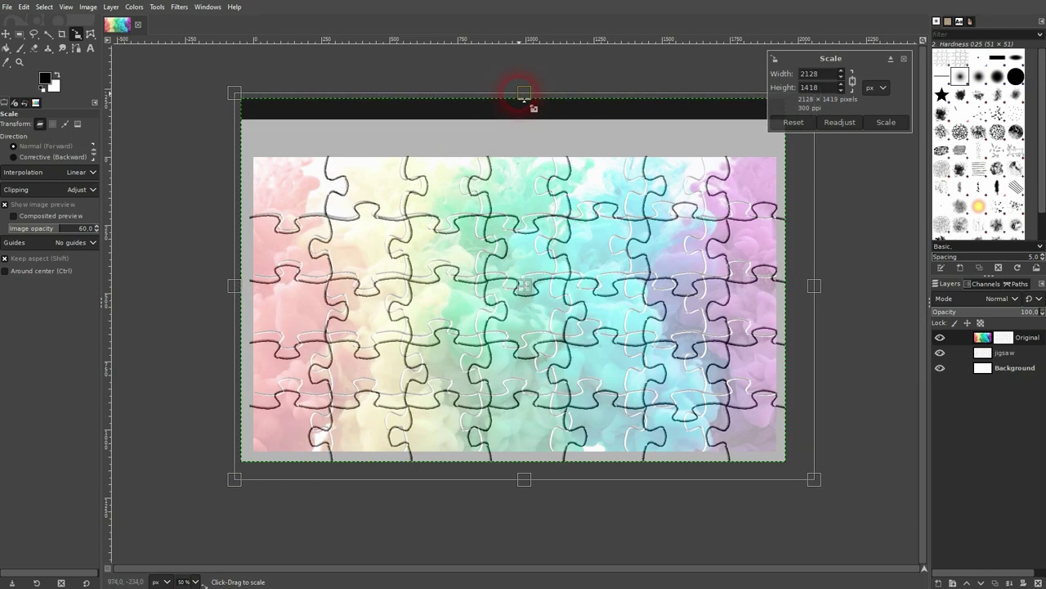
pyautogui.moveTo(816, 286); pyautogui.dragTo(794, 290)
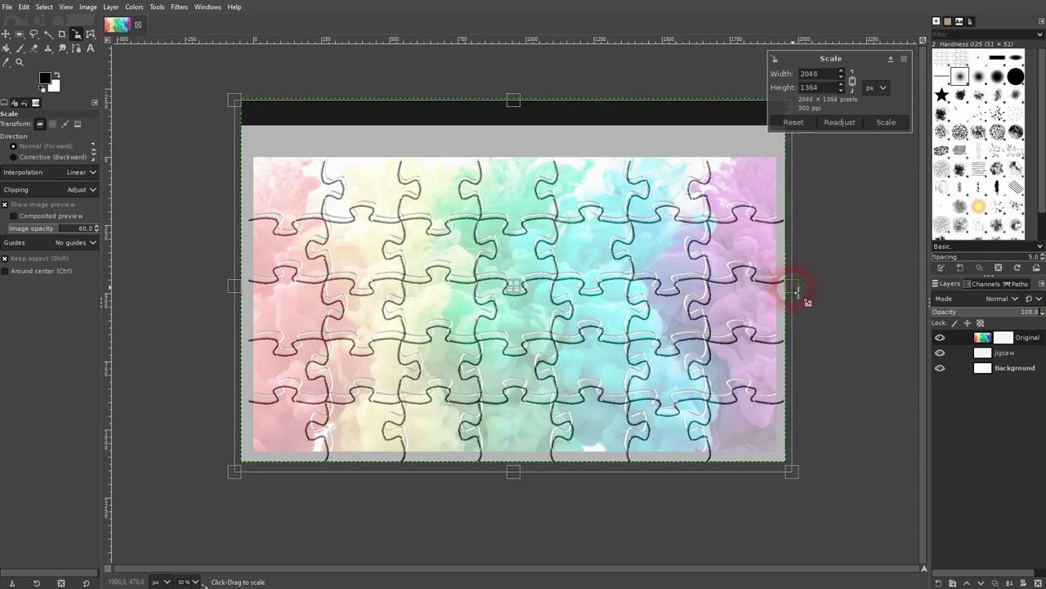
pyautogui.moveTo(513, 471); pyautogui.dragTo(513, 474)
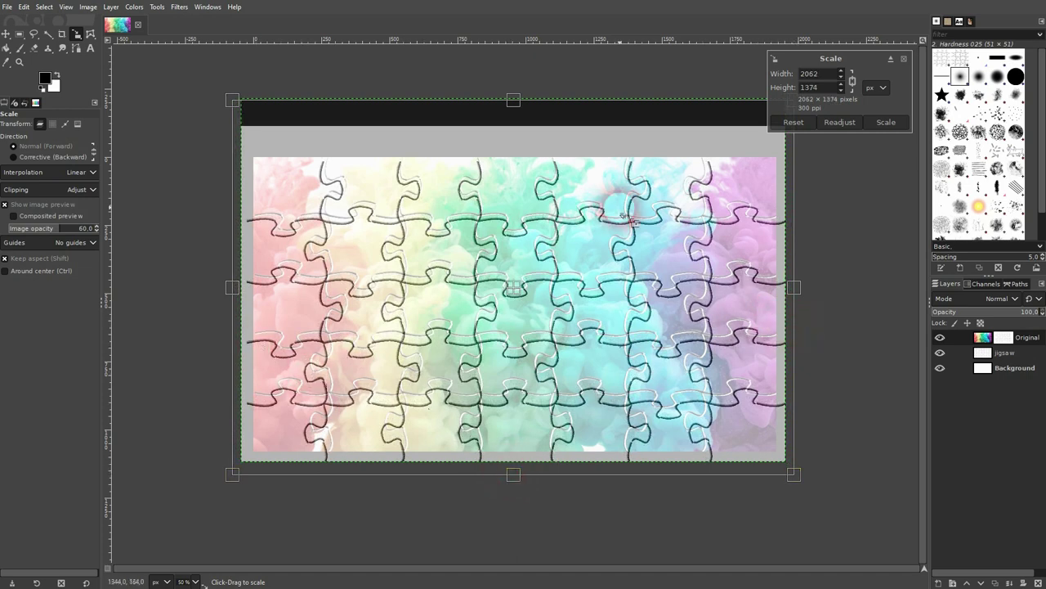
pyautogui.moveTo(528, 120); pyautogui.dragTo(532, 109)
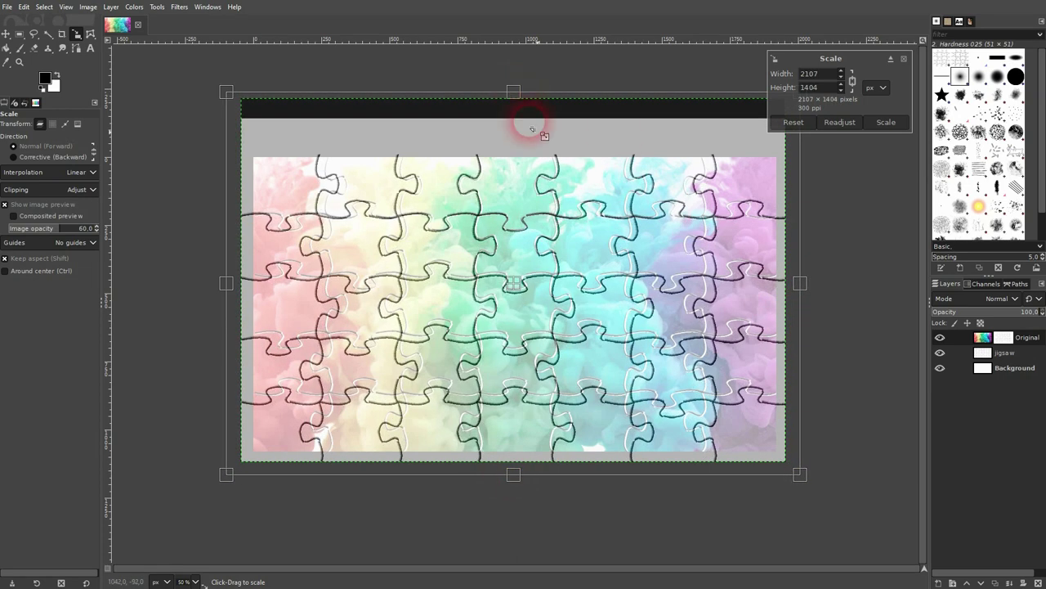
pyautogui.click(886, 122)
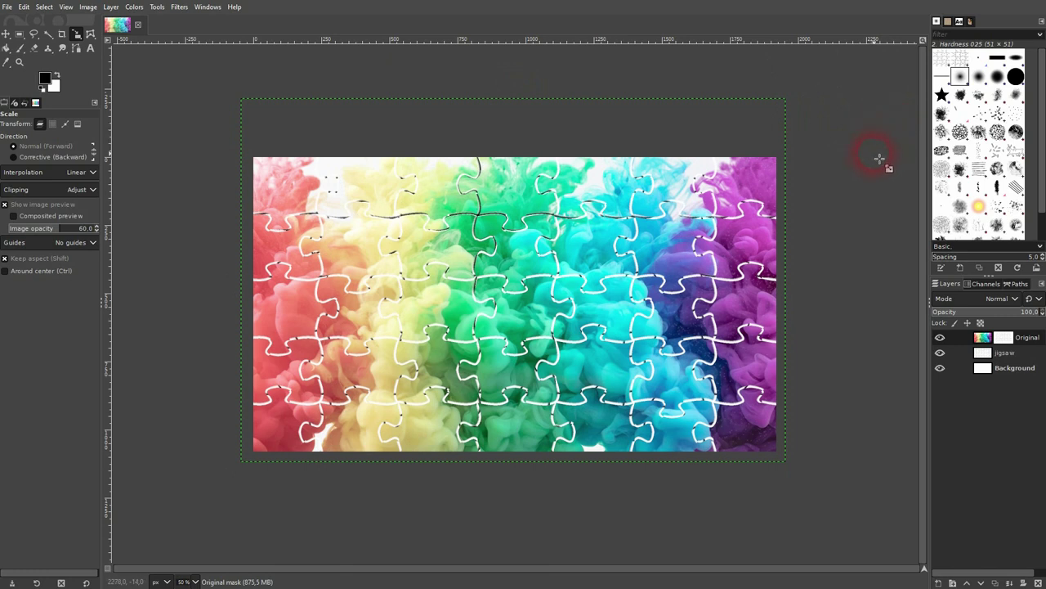
# - Compare the outlines with the jigsaw layer hidden, then delete the jigsaw layer
pyautogui.click(940, 354)
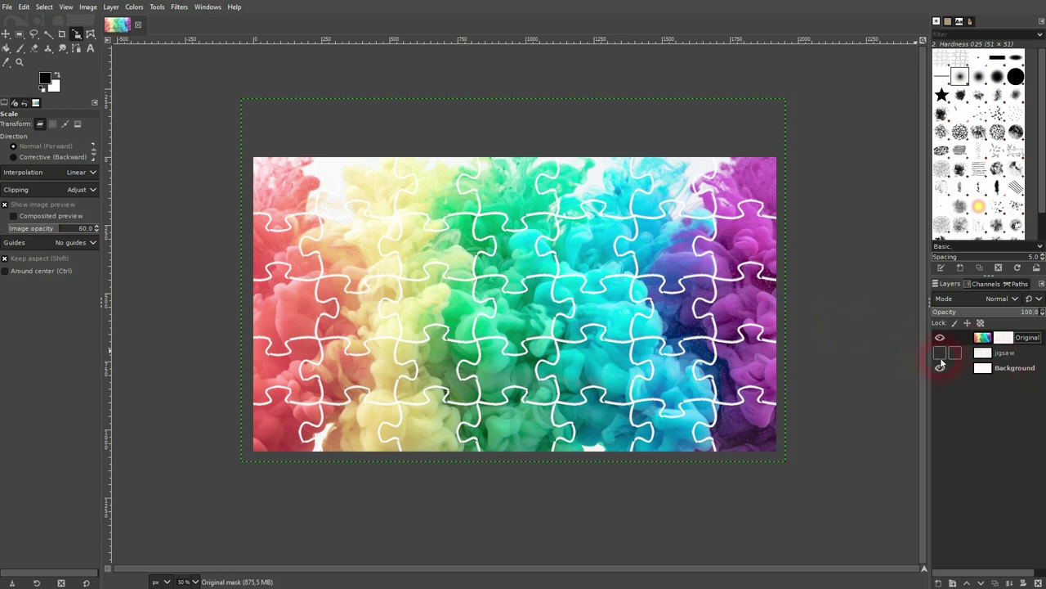
pyautogui.click(940, 355)
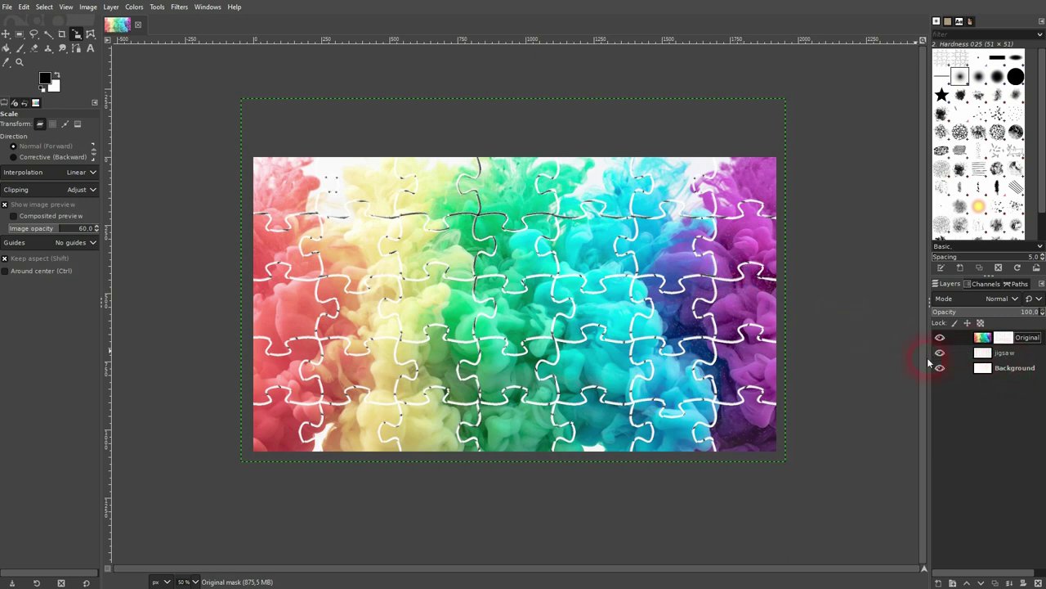
pyautogui.click(940, 353)
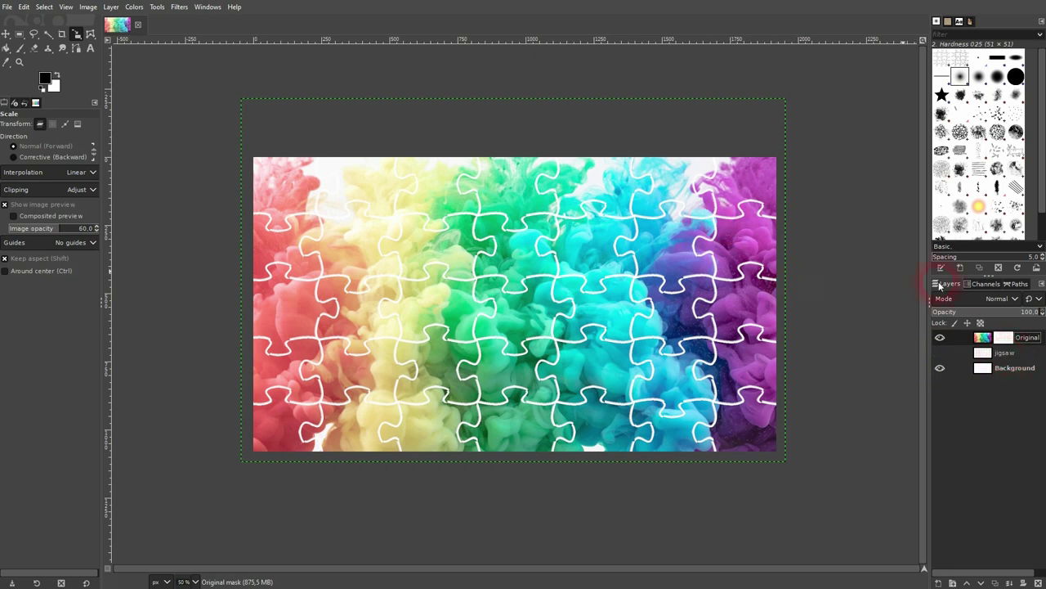
pyautogui.click(1001, 353)
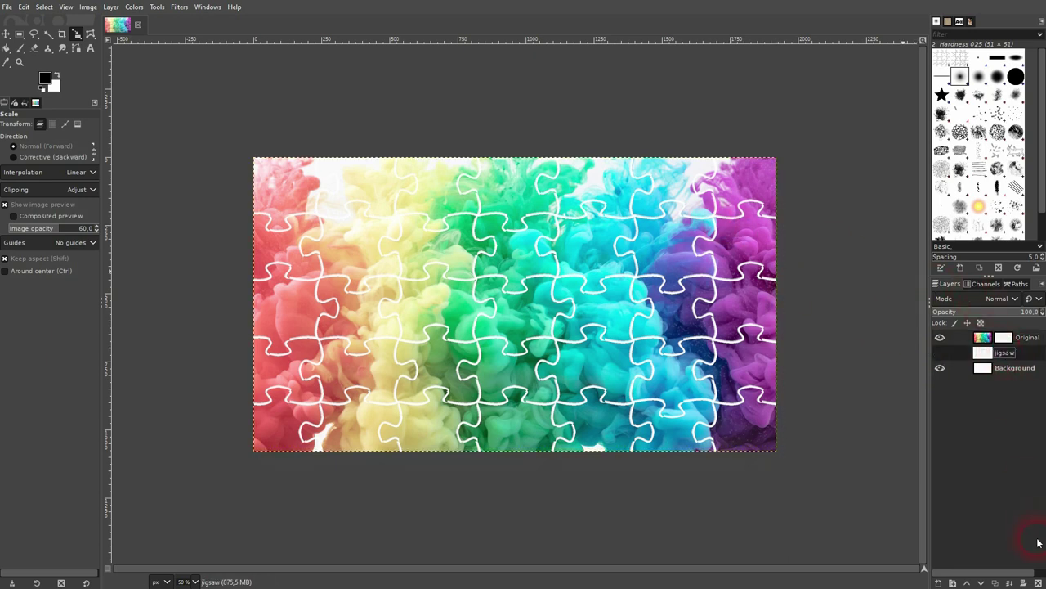
pyautogui.click(1038, 582)
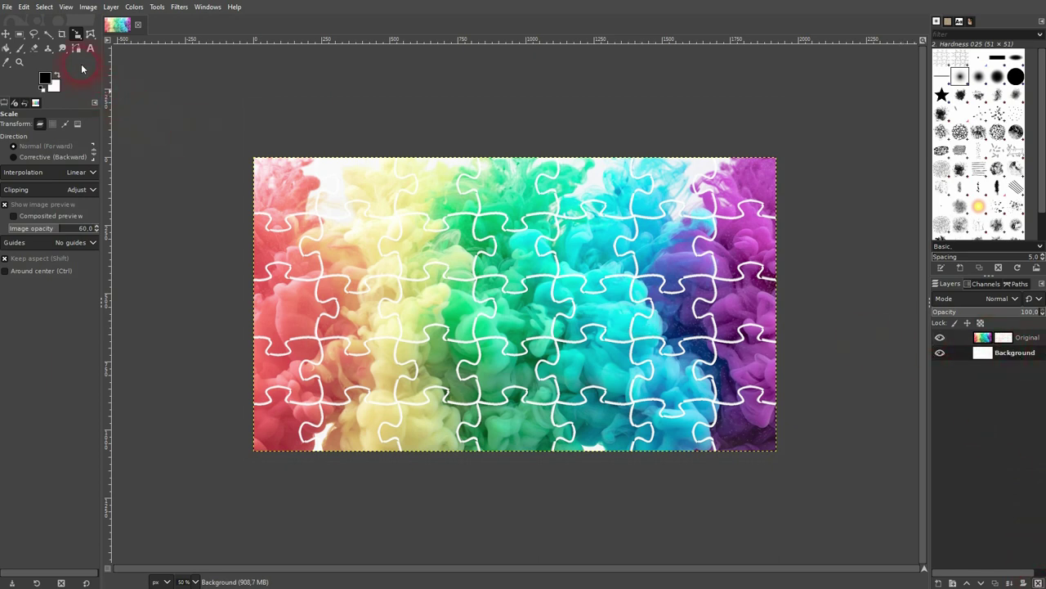
# - Bucket-fill the Background layer with solid black
pyautogui.click(5, 48)
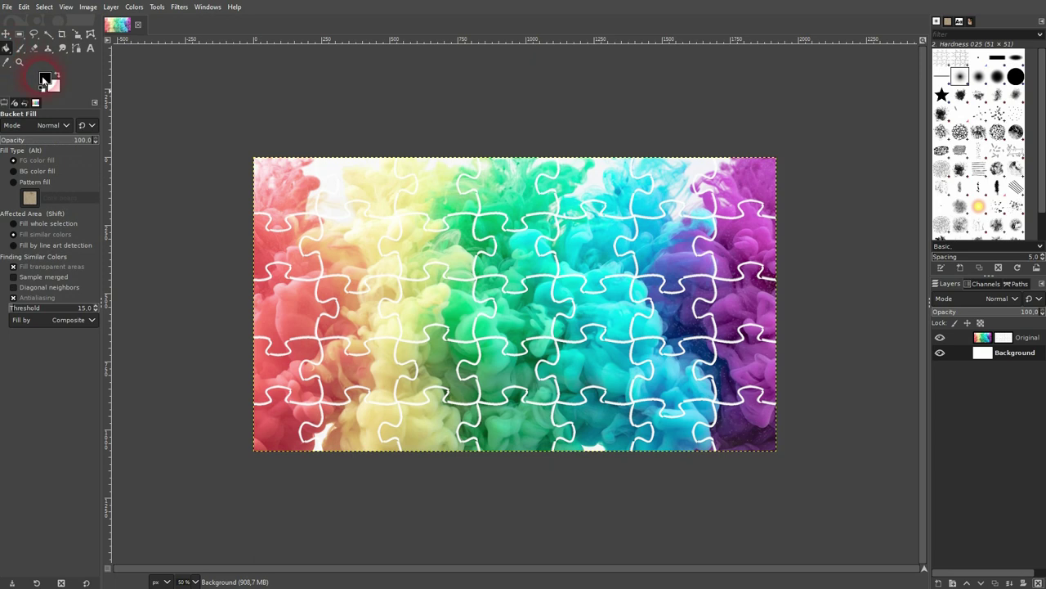
pyautogui.click(644, 313)
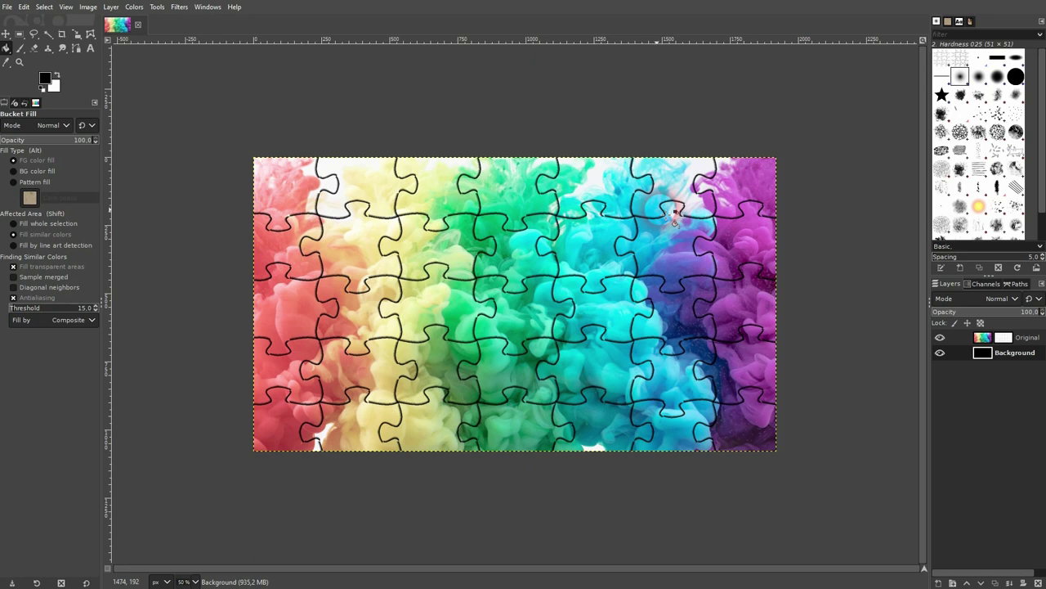
pyautogui.click(6, 34)
# - Zoom in and fuzzy-select the cyan puzzle piece right of and below centre on Original
pyautogui.click(1007, 339)
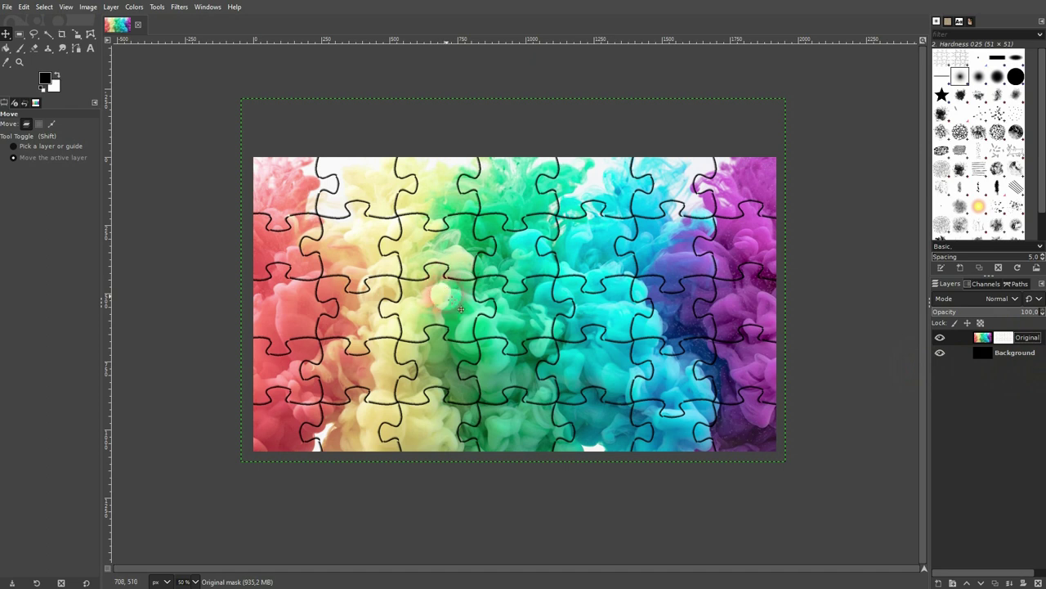
pyautogui.scroll(1, 458, 312)
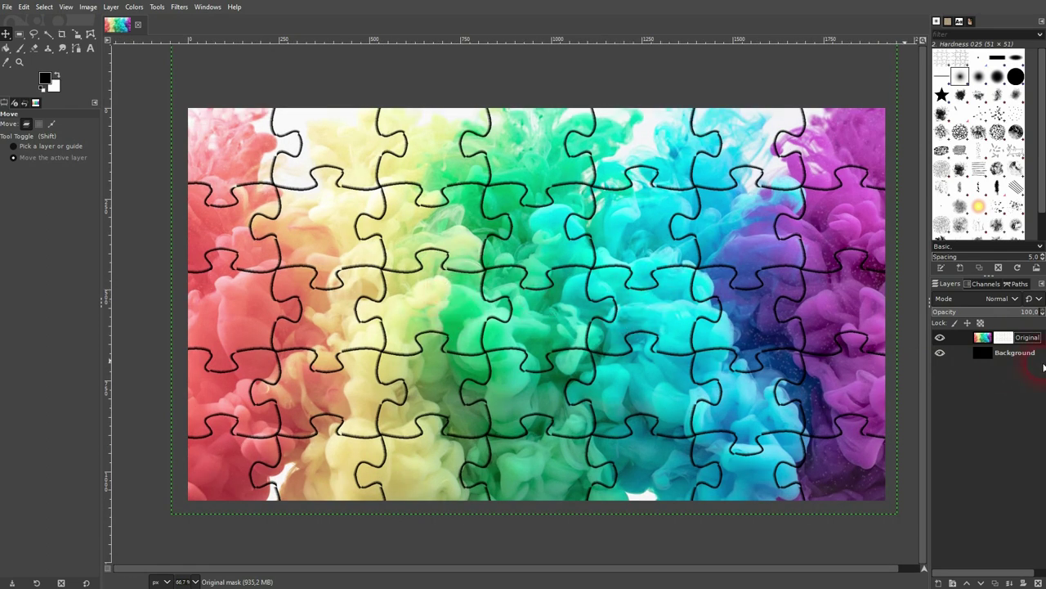
pyautogui.click(983, 339)
pyautogui.click(1007, 339)
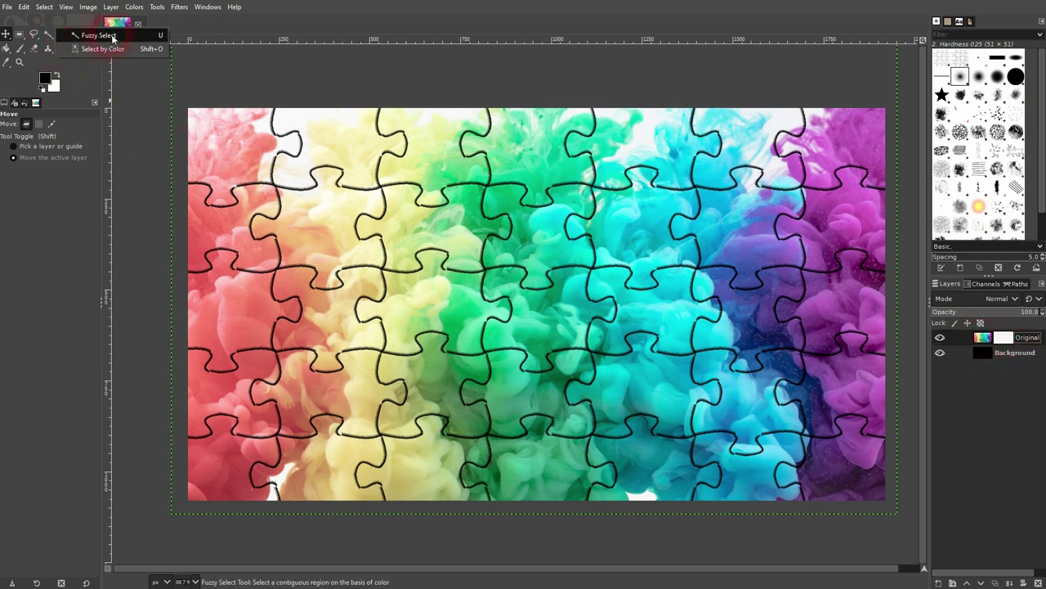
pyautogui.click(112, 36)
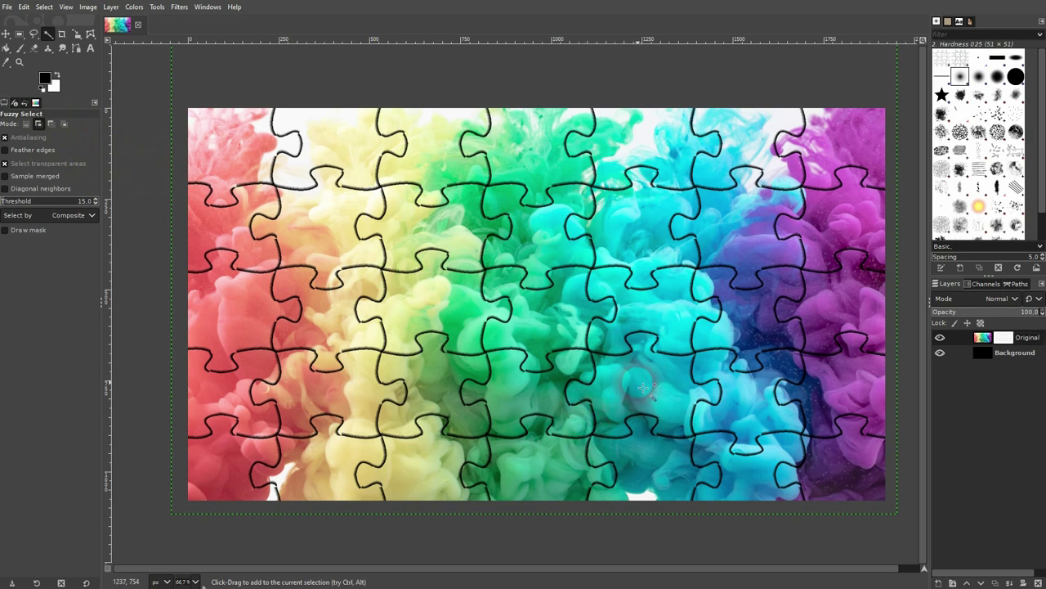
pyautogui.click(982, 339)
pyautogui.click(642, 384)
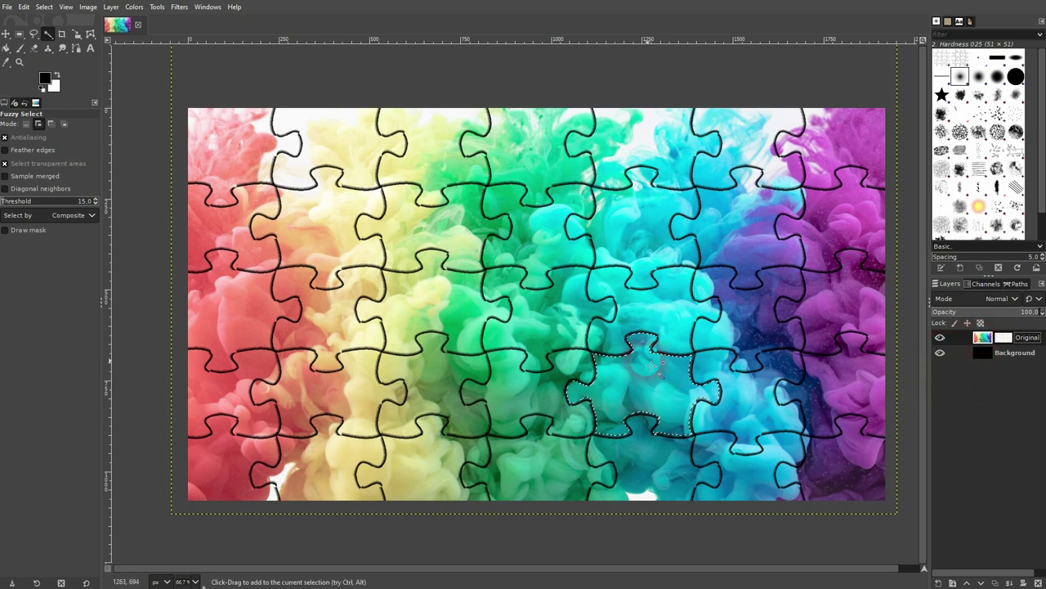
pyautogui.click(57, 79)
# - Cut the cyan piece from Original and paste it back as a new Pasted Layer
pyautogui.click(24, 9)
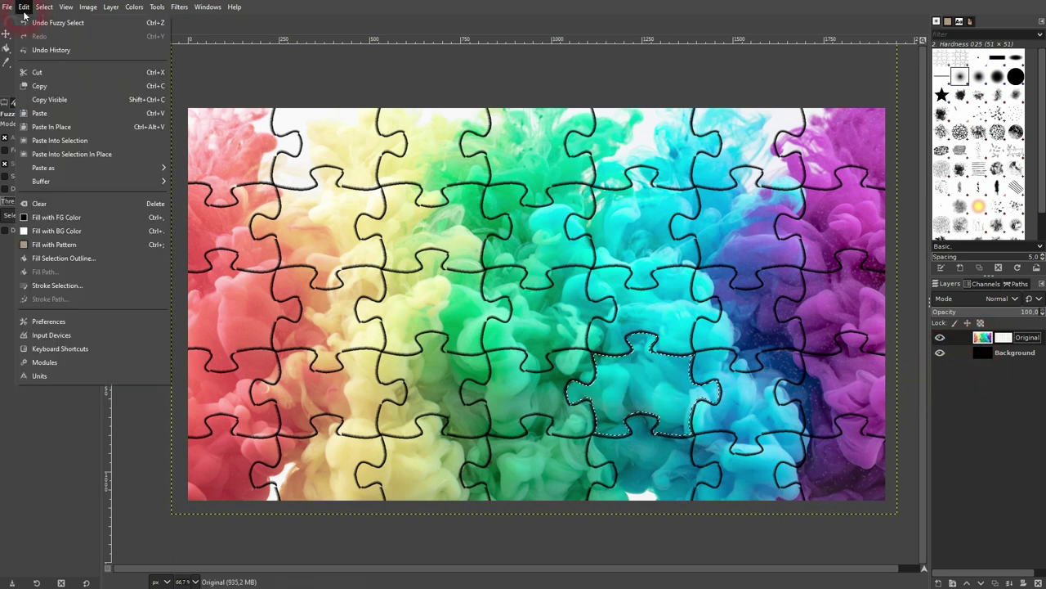
pyautogui.click(131, 74)
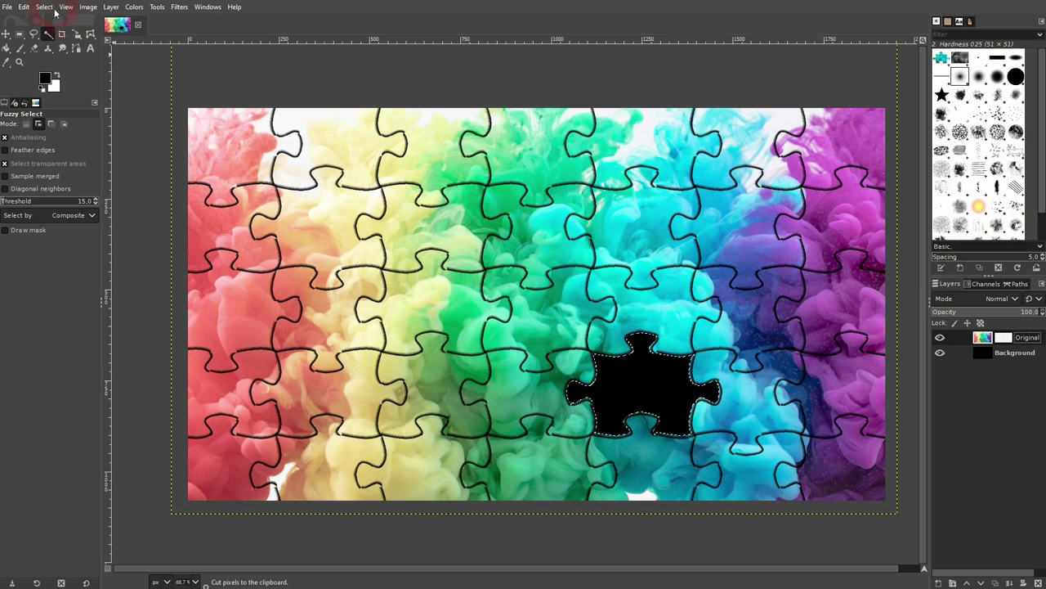
pyautogui.click(25, 8)
pyautogui.click(81, 112)
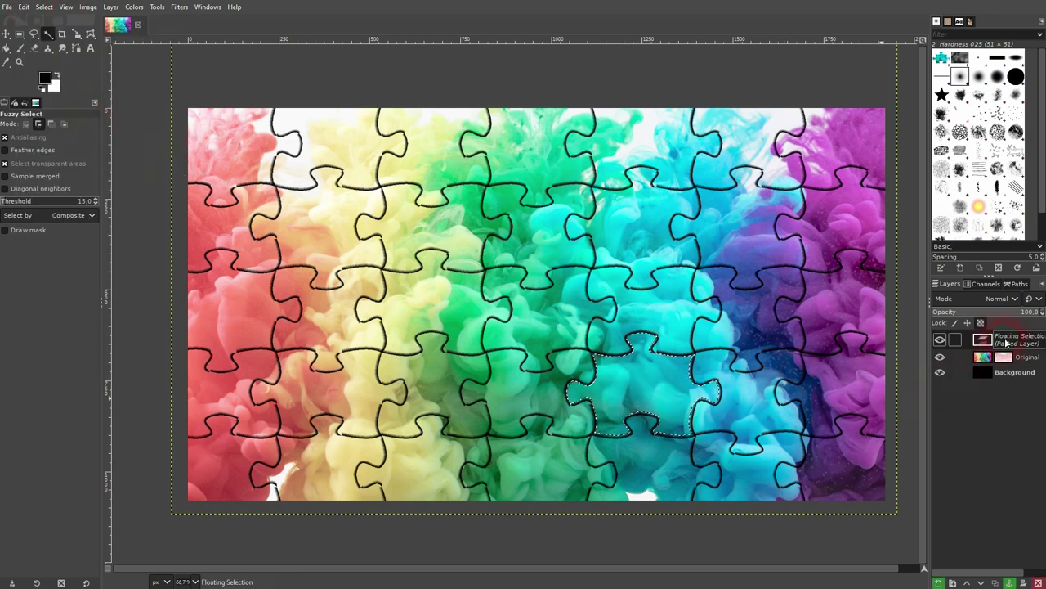
pyautogui.click(938, 582)
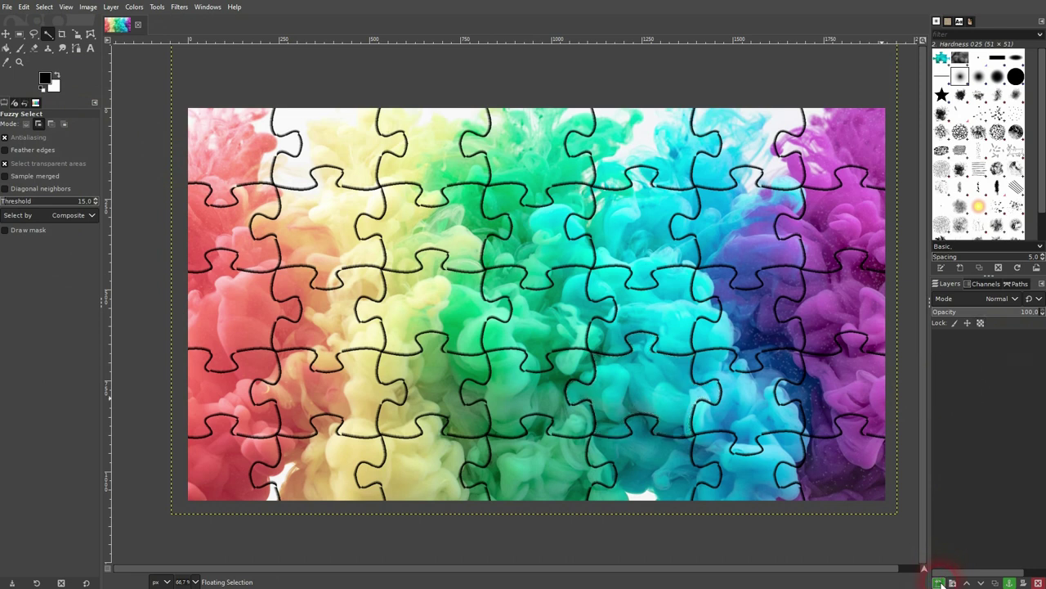
pyautogui.click(1012, 339)
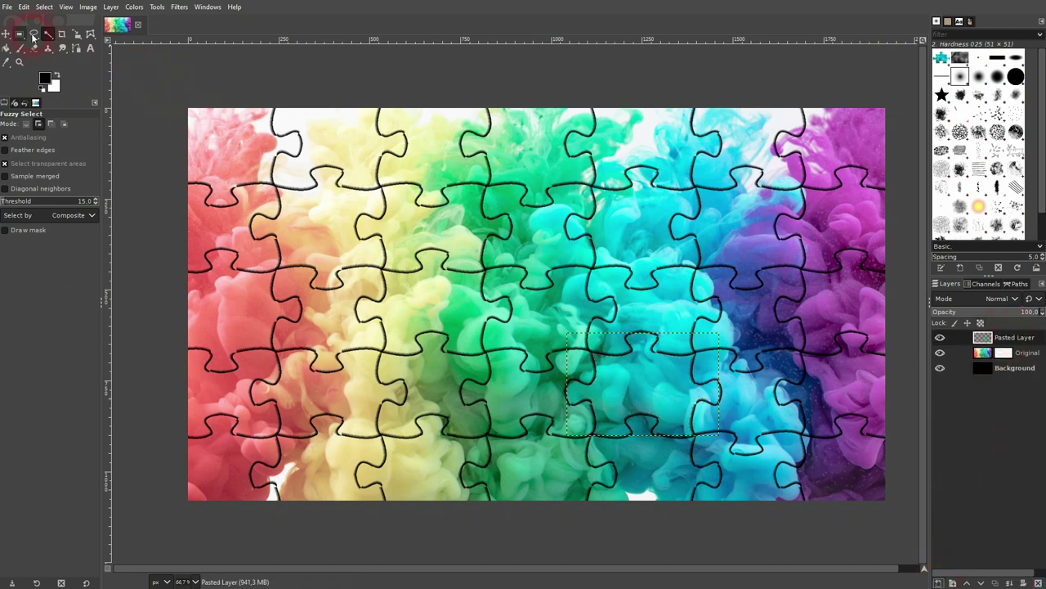
# - Move Pasted Layer left beside its black hole and rotate it about -6 degrees
pyautogui.click(7, 32)
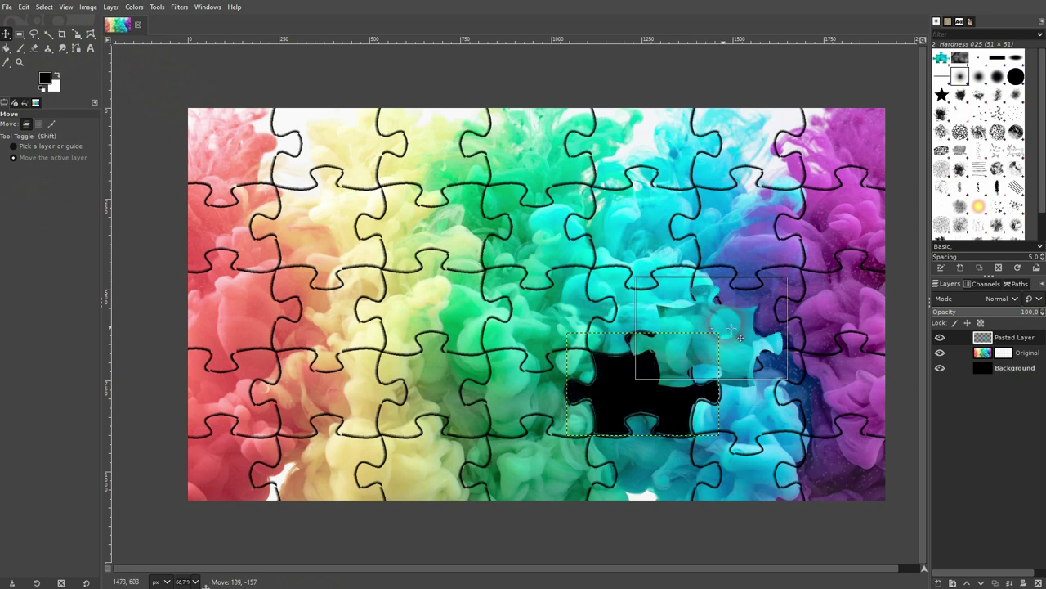
pyautogui.moveTo(740, 336); pyautogui.dragTo(546, 411)
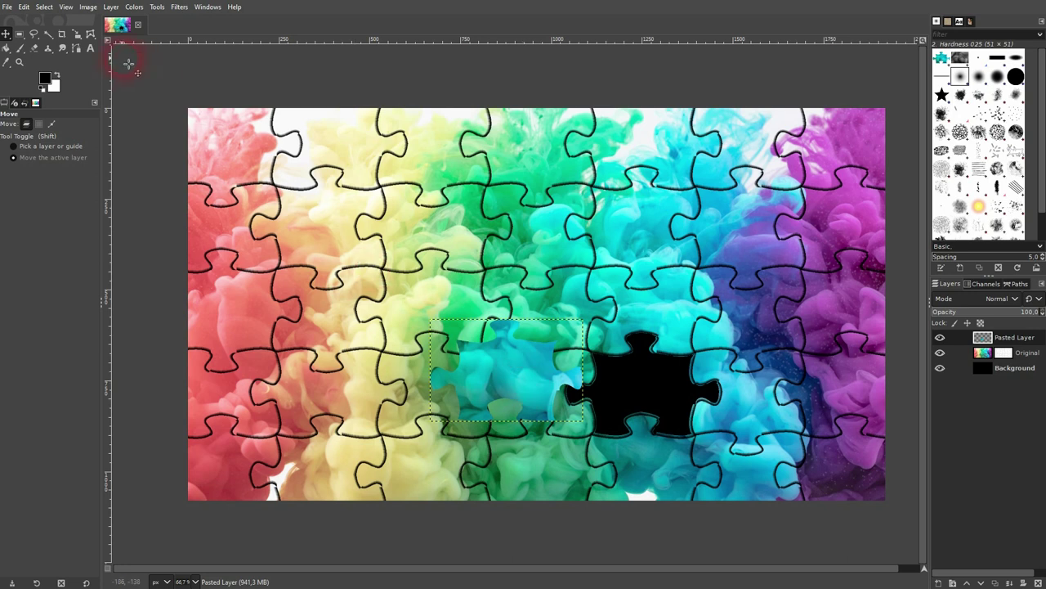
pyautogui.moveTo(89, 38); pyautogui.dragTo(106, 46)
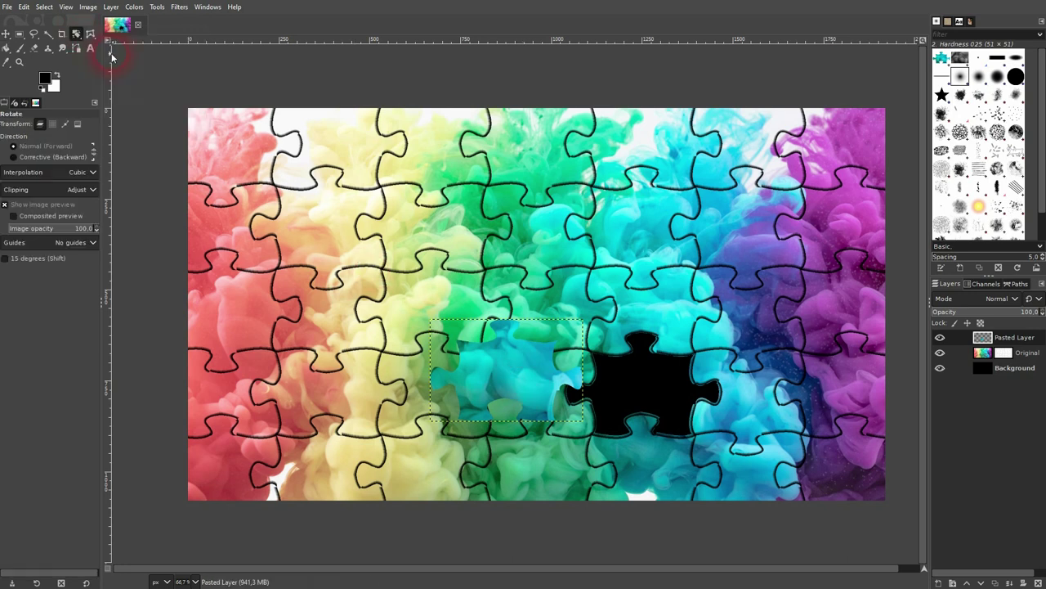
pyautogui.moveTo(539, 385); pyautogui.dragTo(580, 360)
pyautogui.click(886, 137)
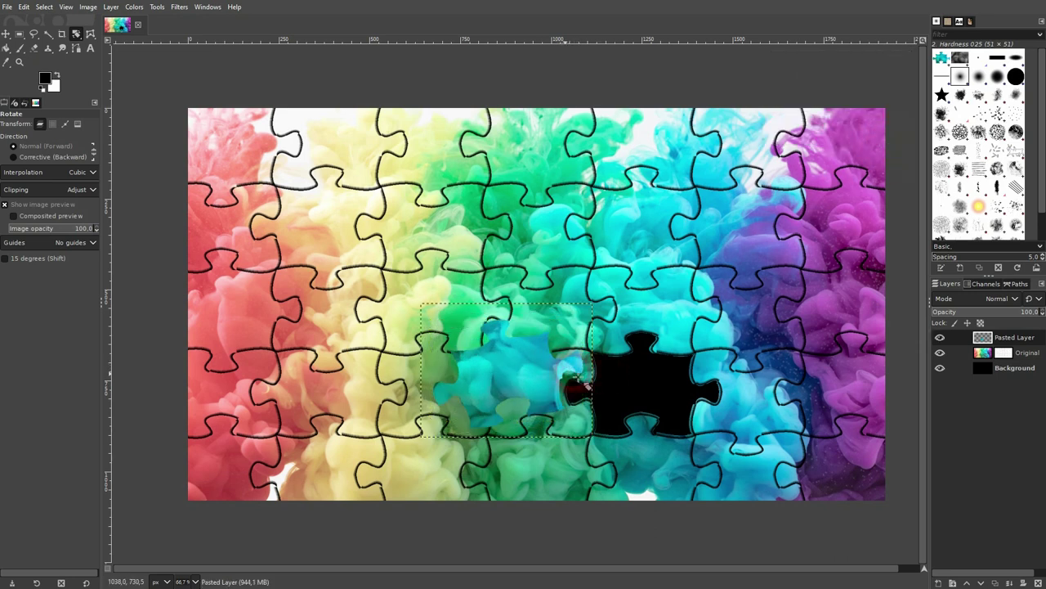
# - Apply Drop Shadow to Pasted Layer with raised opacity and grow radius -4
pyautogui.click(177, 10)
pyautogui.moveTo(259, 127)
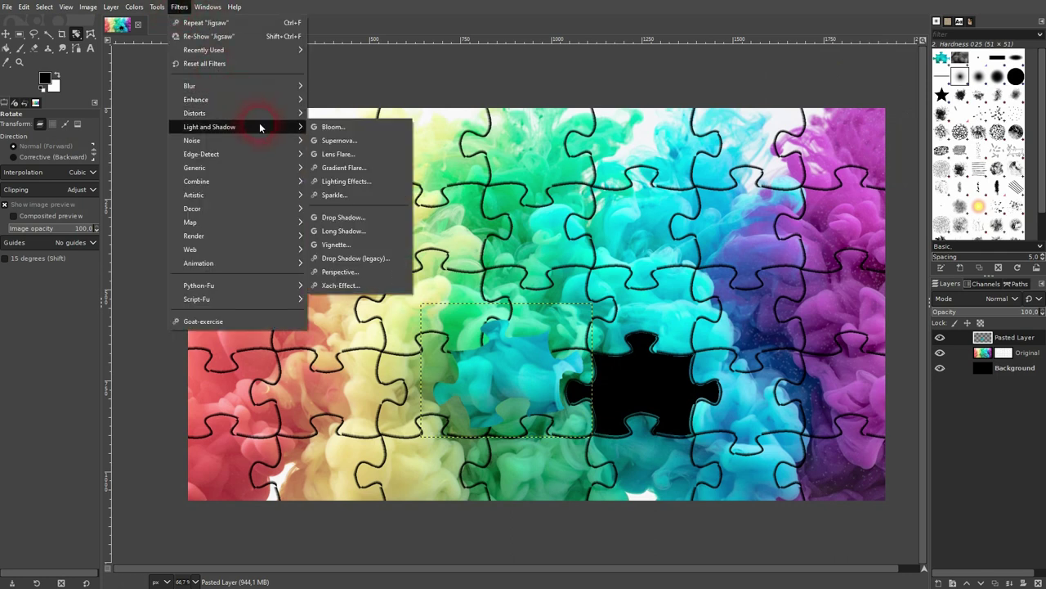
pyautogui.click(360, 217)
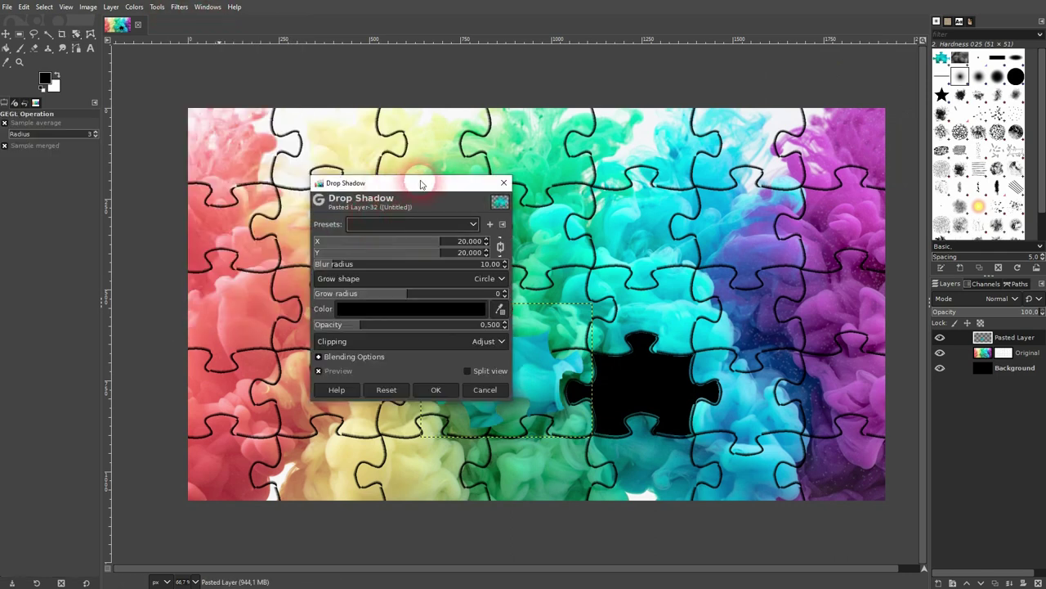
pyautogui.moveTo(421, 184); pyautogui.dragTo(261, 120)
pyautogui.click(172, 309)
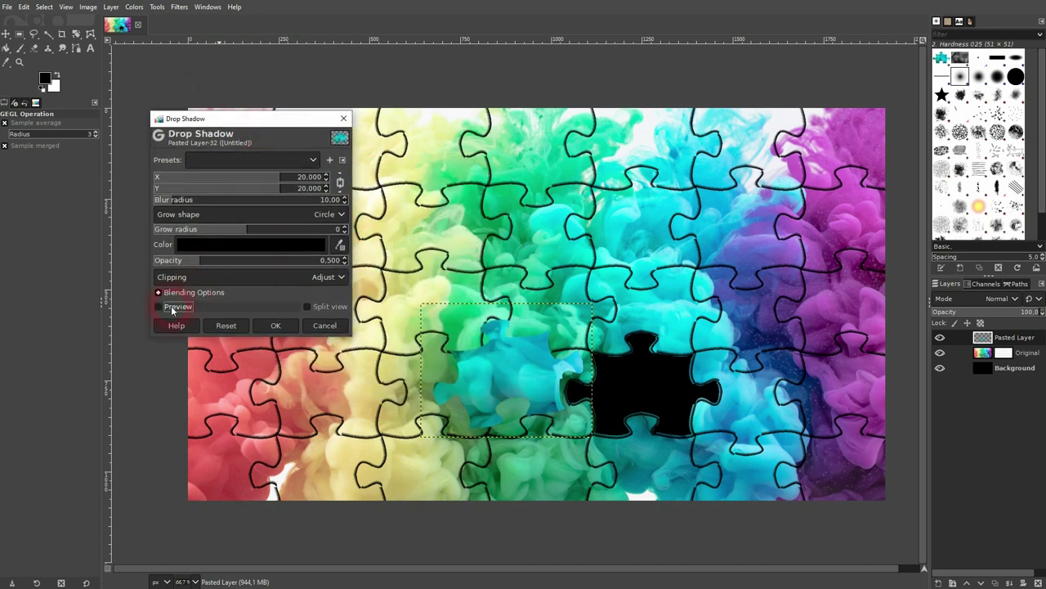
pyautogui.click(172, 309)
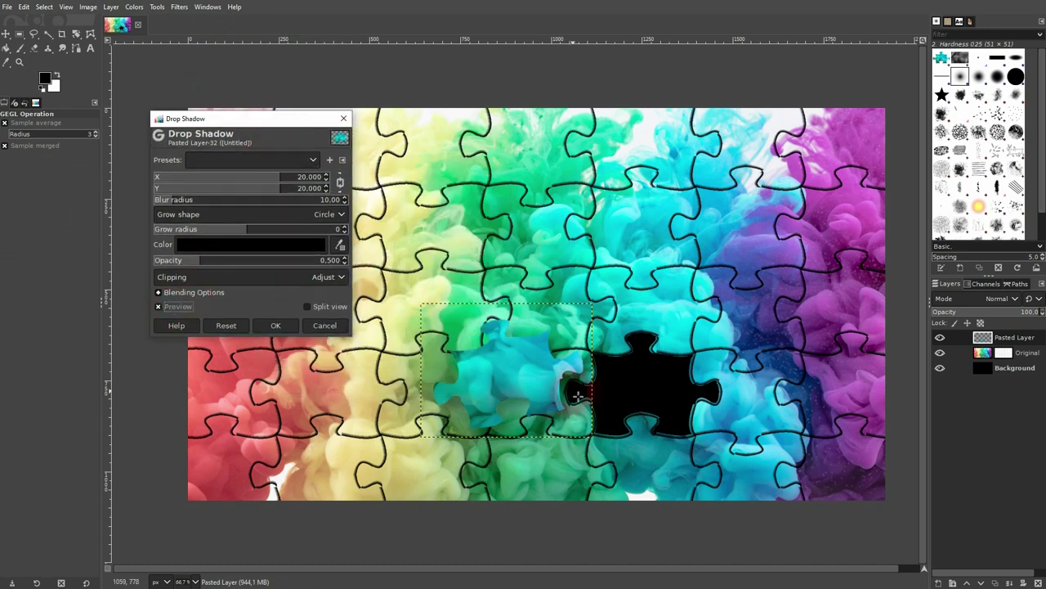
pyautogui.moveTo(204, 260); pyautogui.dragTo(282, 260)
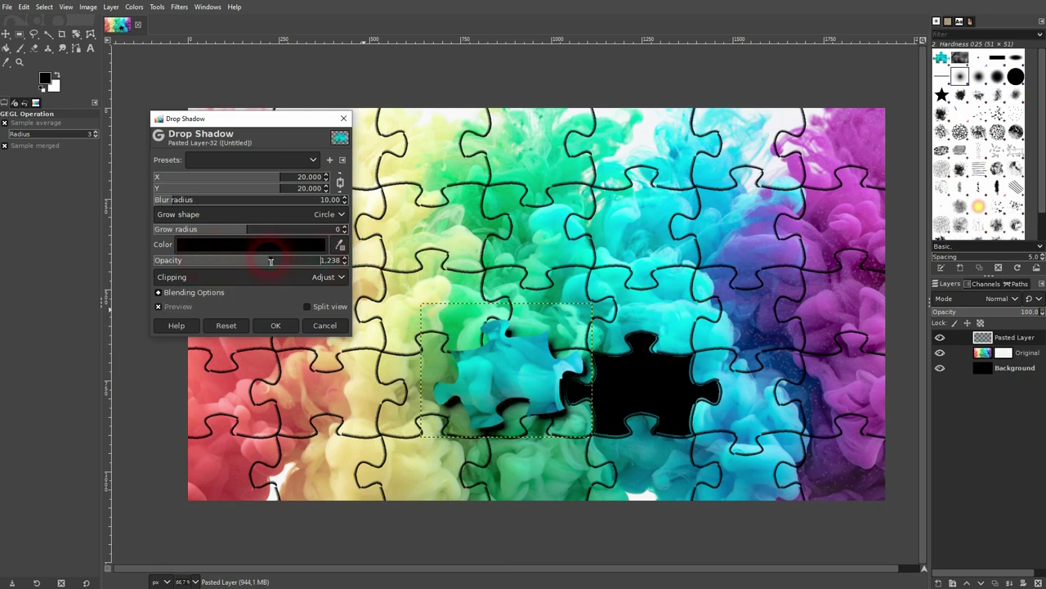
pyautogui.moveTo(263, 230); pyautogui.dragTo(232, 229)
# - Unlink the shadow offsets to about X 30, Y 20, set blur 0, and apply
pyautogui.click(340, 182)
pyautogui.moveTo(278, 181)
pyautogui.mouseDown()
pyautogui.moveTo(160, 178)
pyautogui.moveTo(301, 177)
pyautogui.moveTo(167, 187)
pyautogui.moveTo(281, 189)
pyautogui.mouseUp()
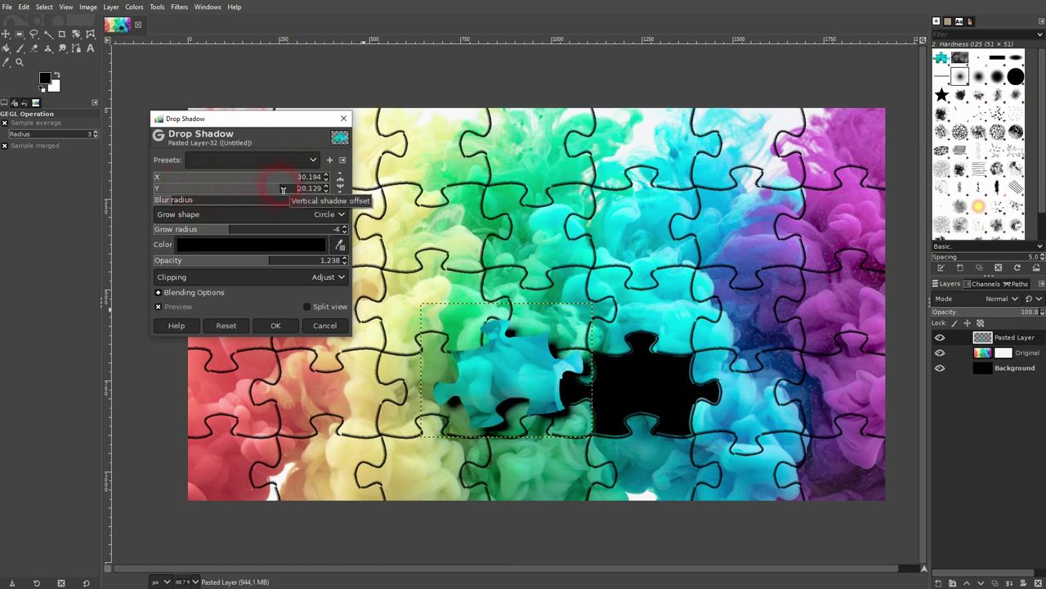
pyautogui.click(186, 199)
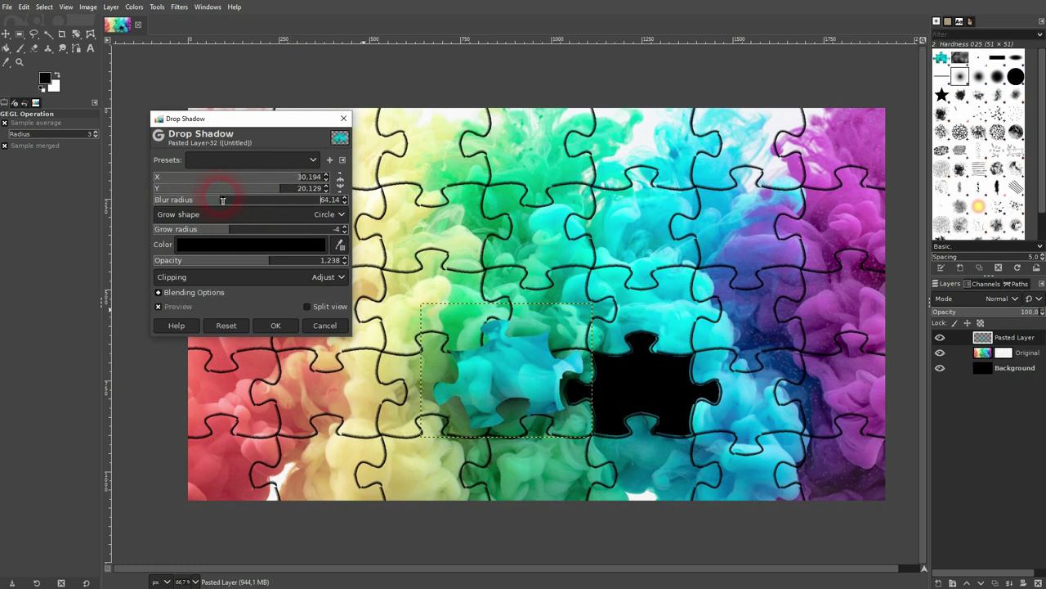
pyautogui.moveTo(186, 199); pyautogui.dragTo(153, 201)
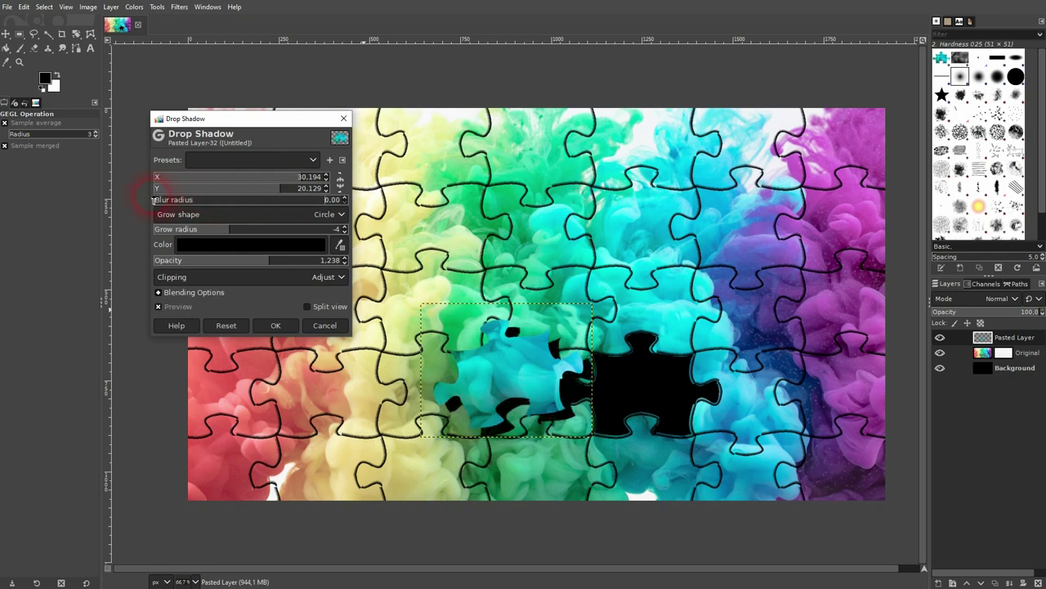
pyautogui.click(278, 325)
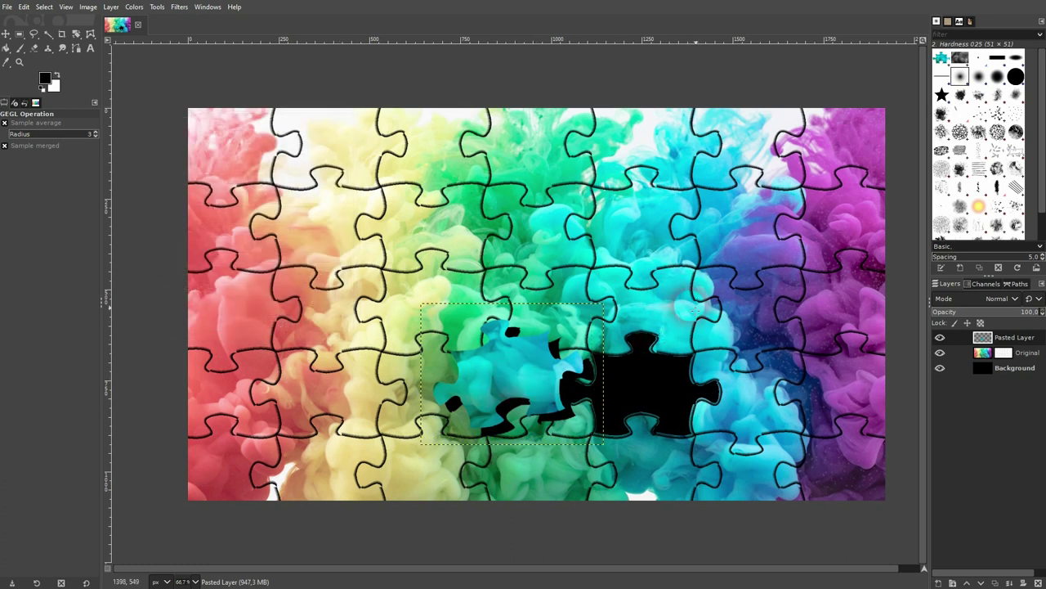
# - Fuzzy-select the yellow puzzle piece near the upper left of the Original photo layer
pyautogui.click(1004, 354)
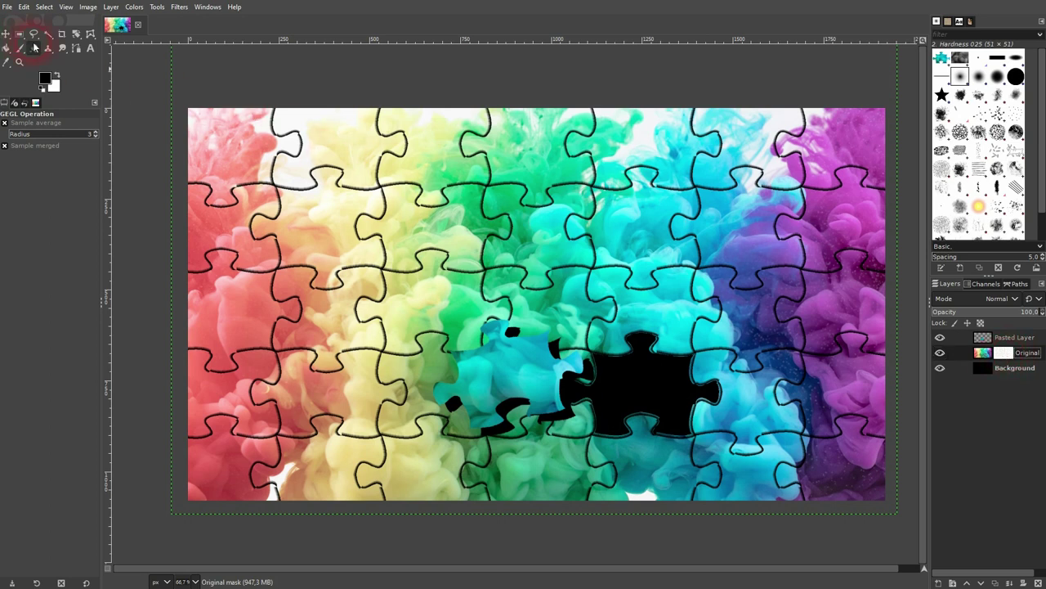
pyautogui.click(48, 33)
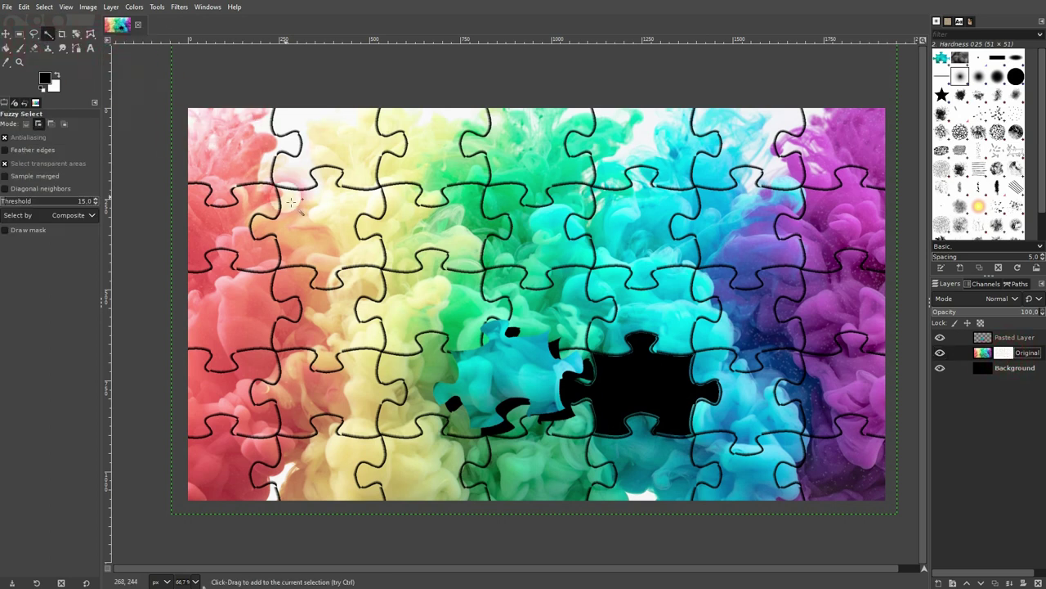
pyautogui.click(318, 218)
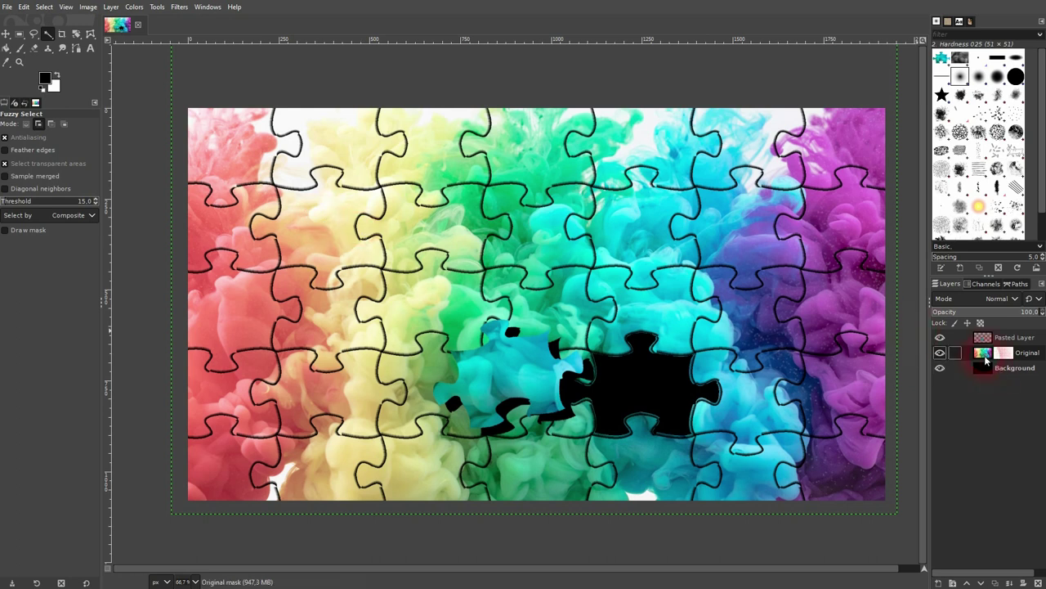
pyautogui.click(984, 353)
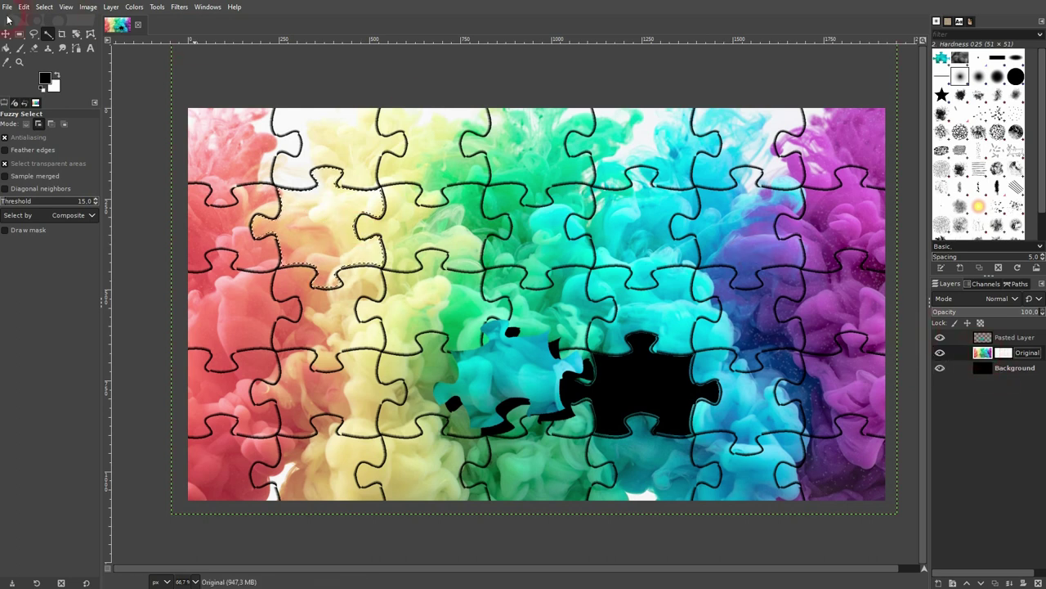
pyautogui.click(323, 206)
# - Cut the yellow piece and paste it as Pasted Layer #1, hiding it to check the hole
pyautogui.click(24, 6)
pyautogui.click(59, 72)
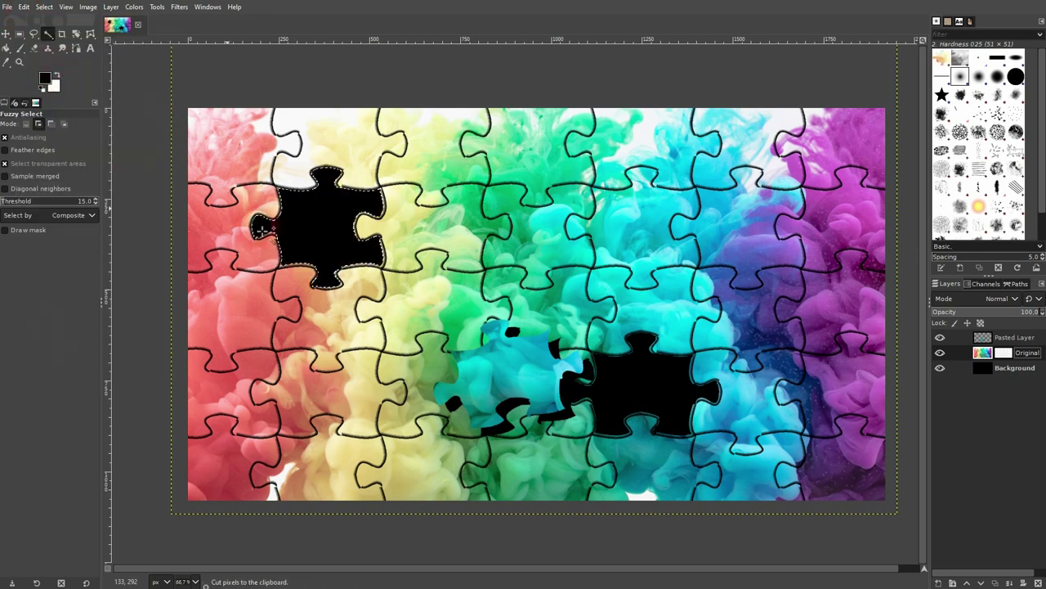
pyautogui.hotkey('ctrl', 'v')
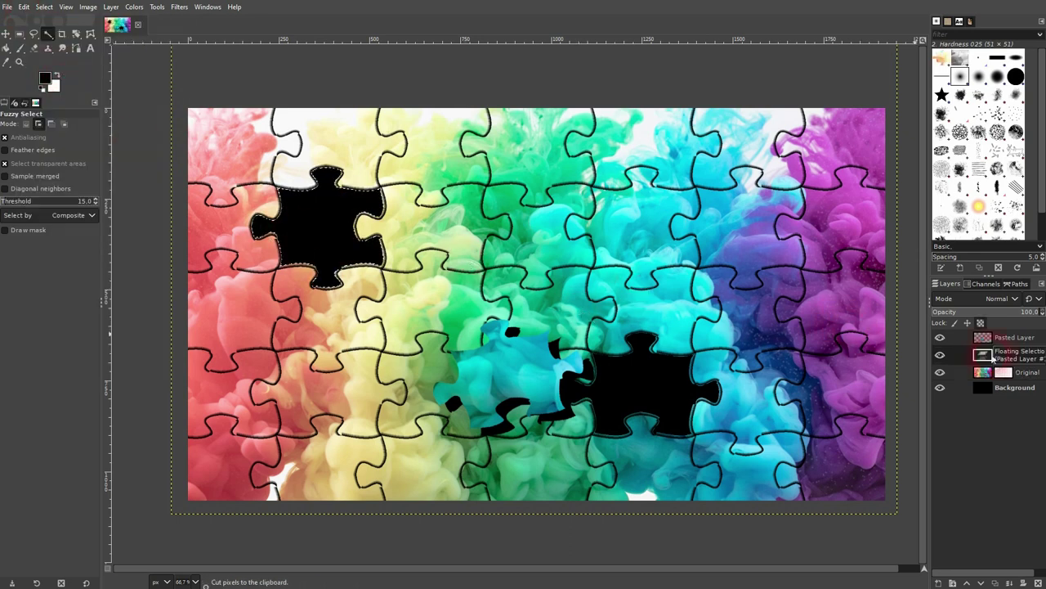
pyautogui.click(940, 582)
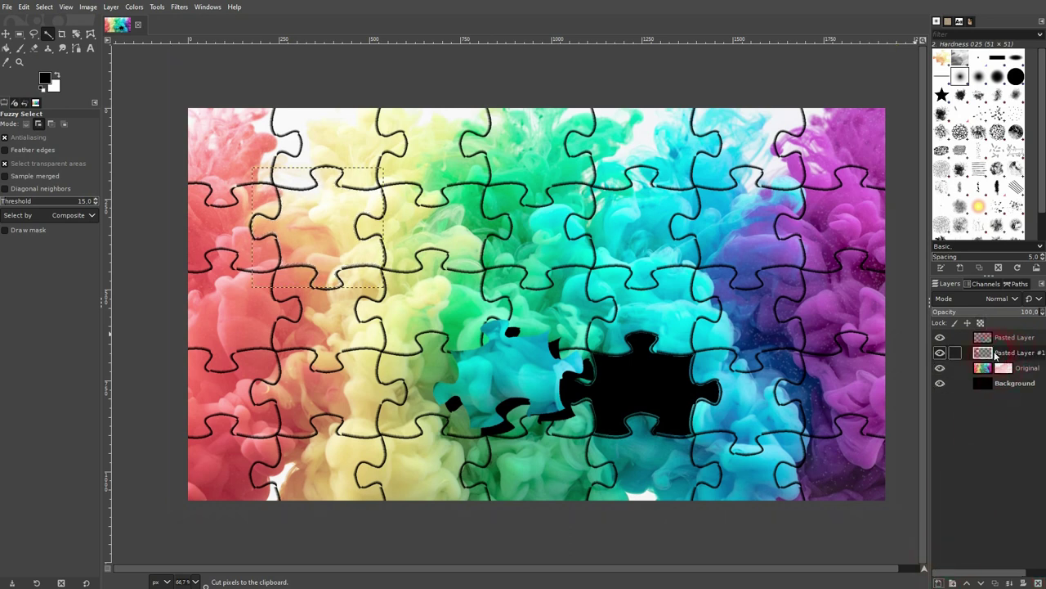
pyautogui.click(940, 353)
# - Show the yellow piece's layer, shift the piece, and rotate it -46.56°
pyautogui.click(940, 353)
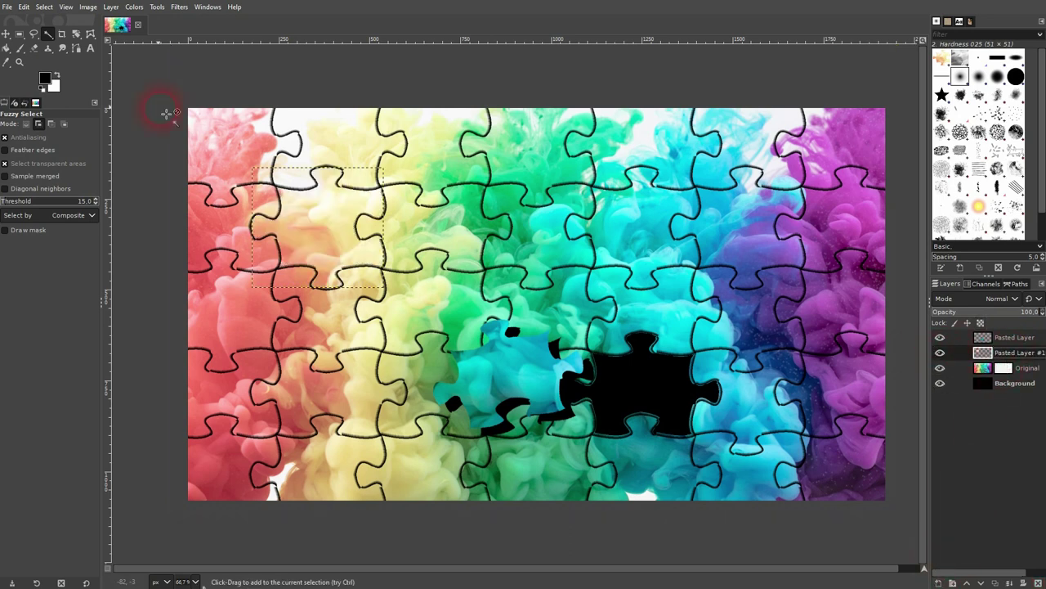
pyautogui.click(5, 33)
pyautogui.moveTo(314, 214); pyautogui.dragTo(233, 245)
pyautogui.click(74, 35)
pyautogui.click(260, 242)
pyautogui.click(887, 138)
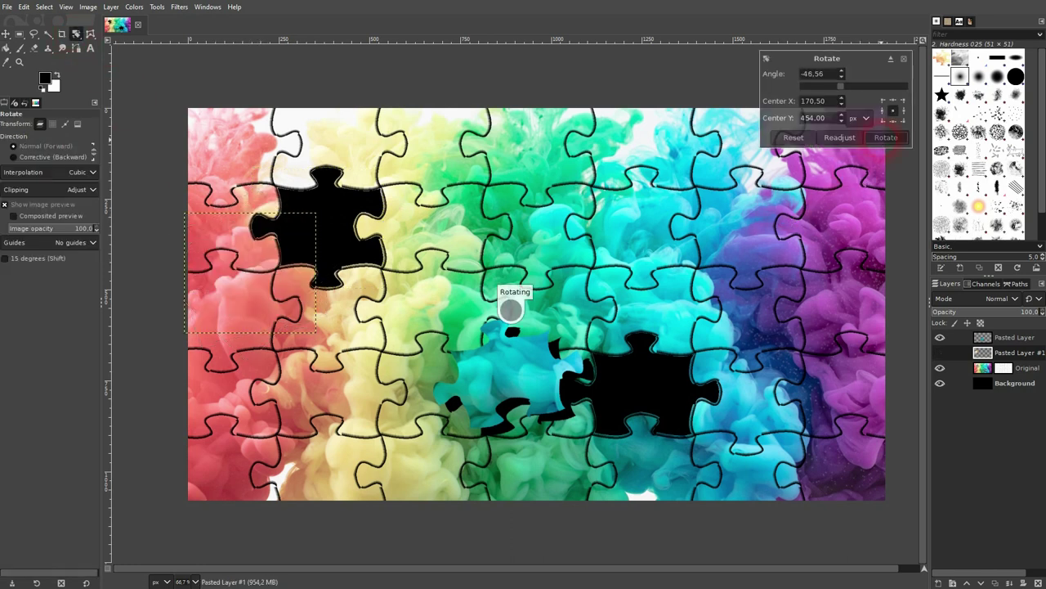
# - Repeat the hard drop shadow on the yellow piece and move it to the top centre
pyautogui.click(180, 7)
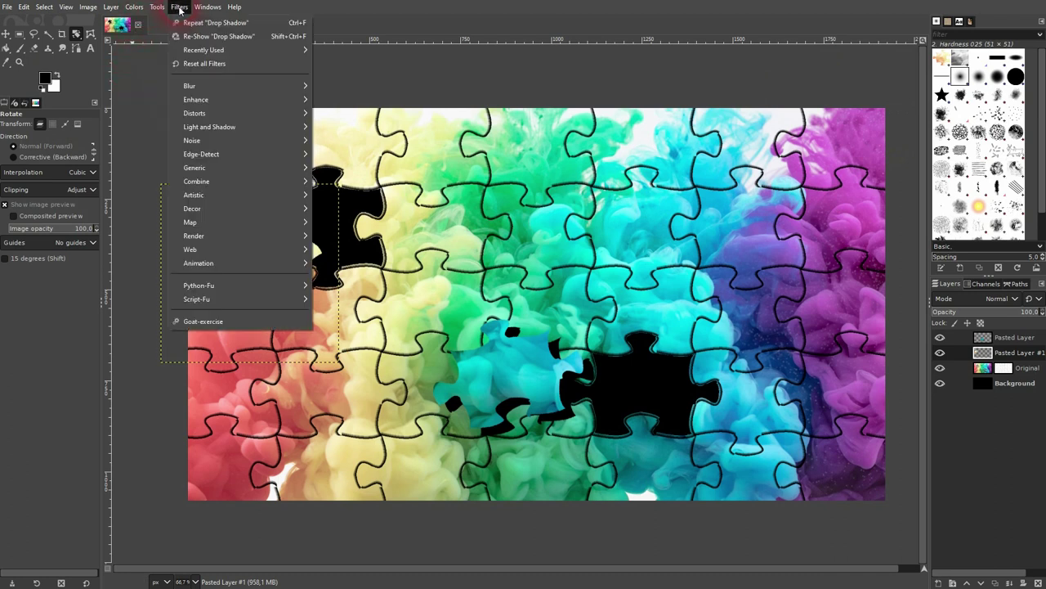
pyautogui.click(224, 23)
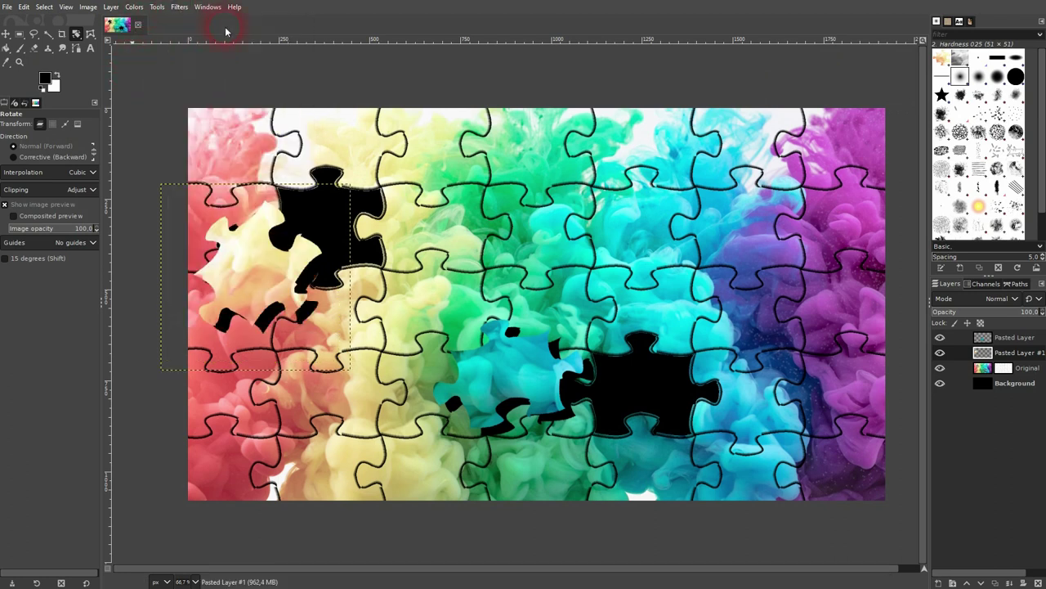
pyautogui.click(6, 34)
pyautogui.moveTo(258, 271); pyautogui.dragTo(575, 215)
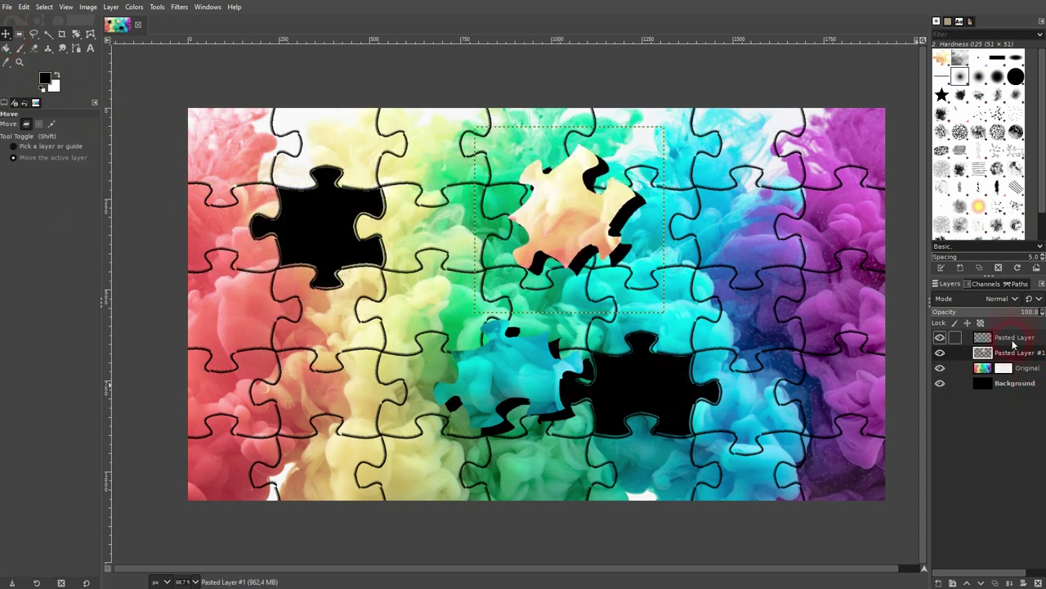
# - Drag the shadowed teal piece on Pasted Layer down into the lower-left area
pyautogui.click(1014, 339)
pyautogui.moveTo(565, 400); pyautogui.dragTo(405, 439)
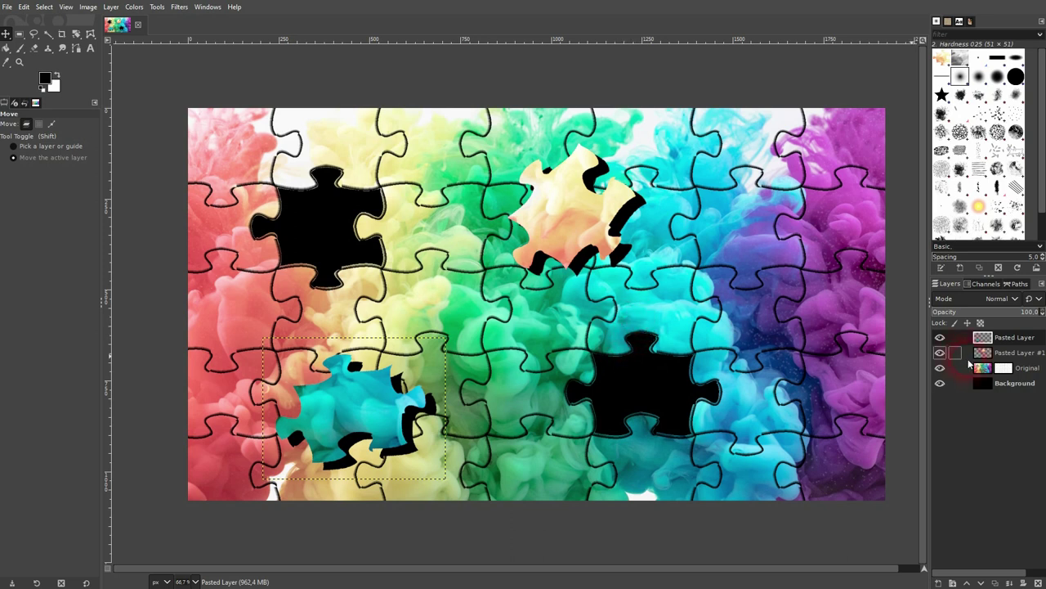
pyautogui.click(649, 393)
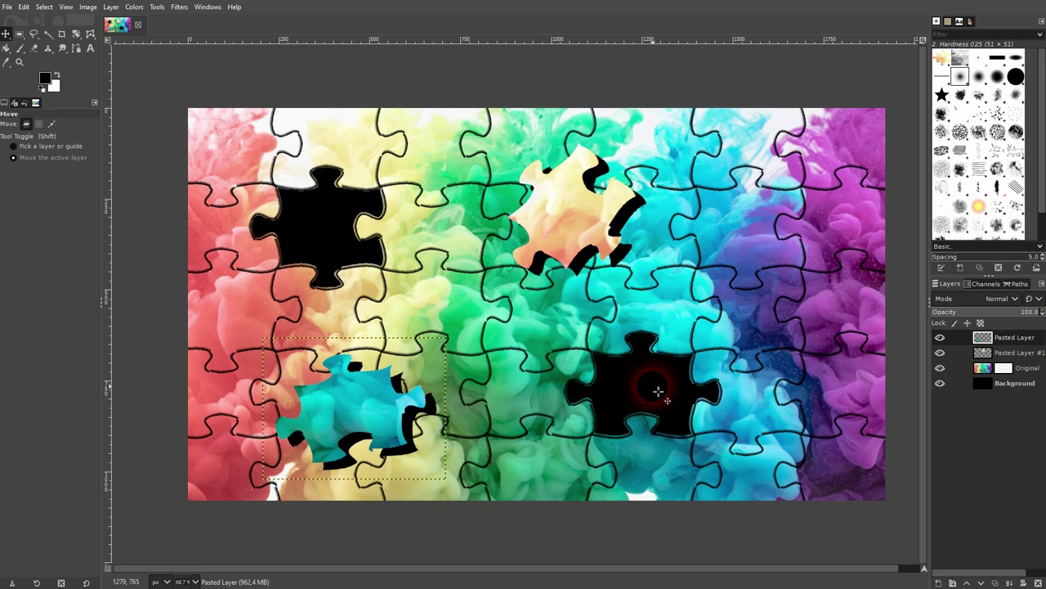
pyautogui.click(985, 382)
# - Bucket-fill the black background and the lower hole with the Cork board pattern
pyautogui.click(47, 49)
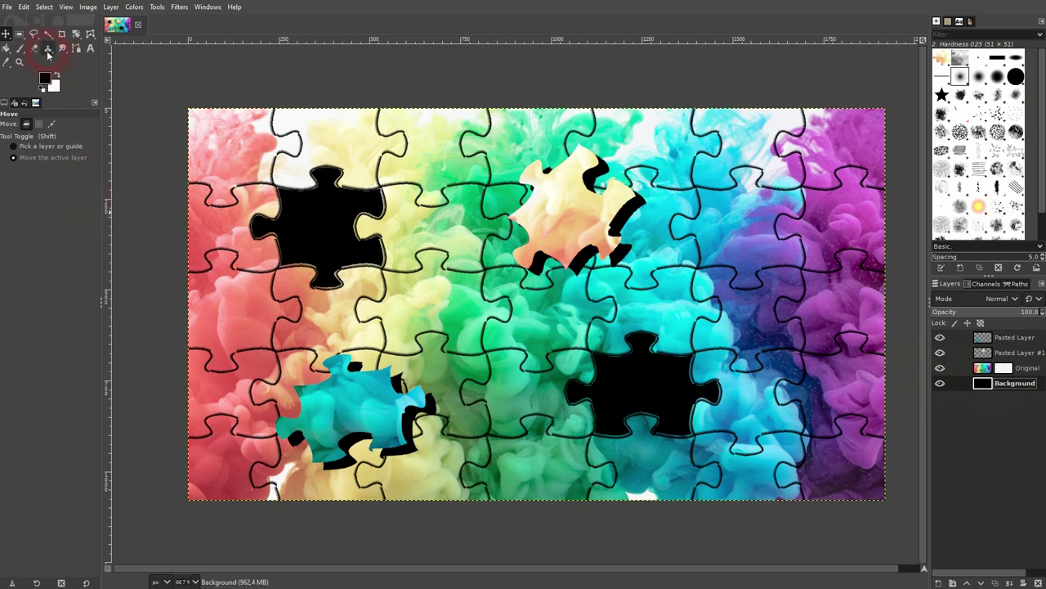
pyautogui.click(7, 48)
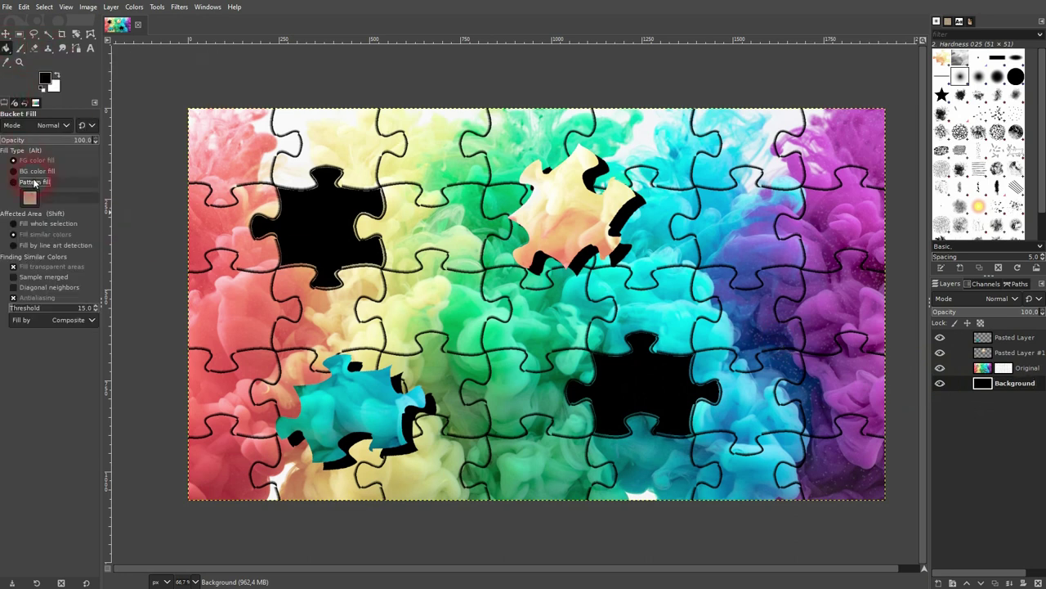
pyautogui.click(34, 183)
pyautogui.click(30, 199)
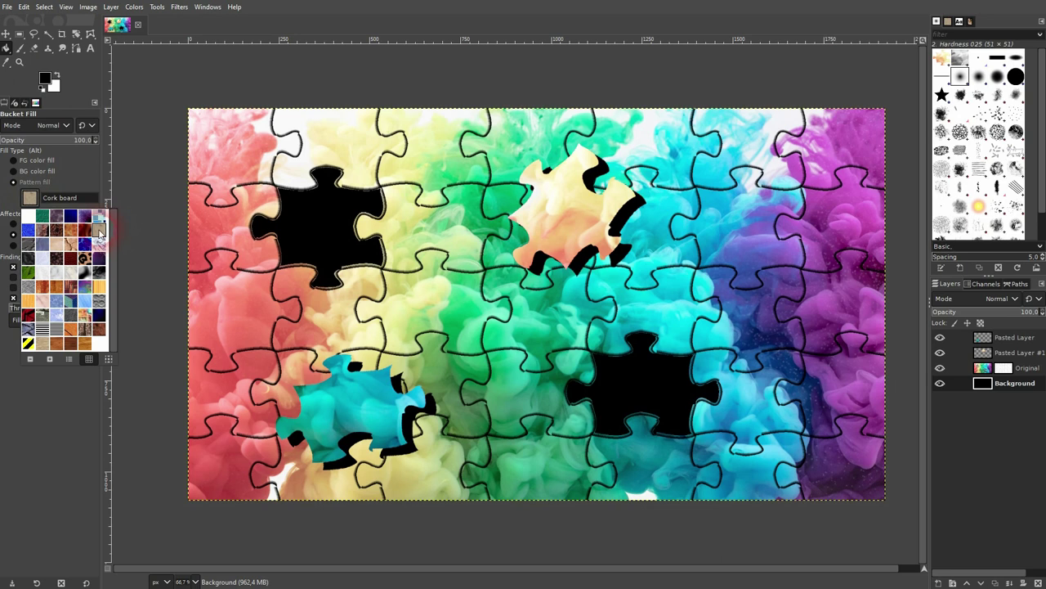
pyautogui.click(28, 216)
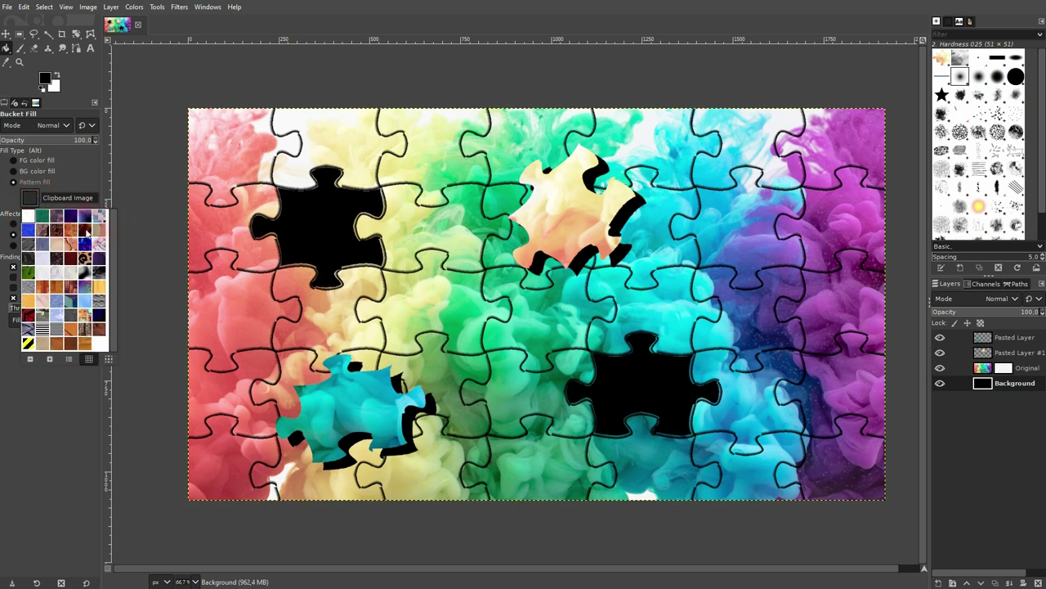
pyautogui.doubleClick(87, 231)
pyautogui.click(308, 233)
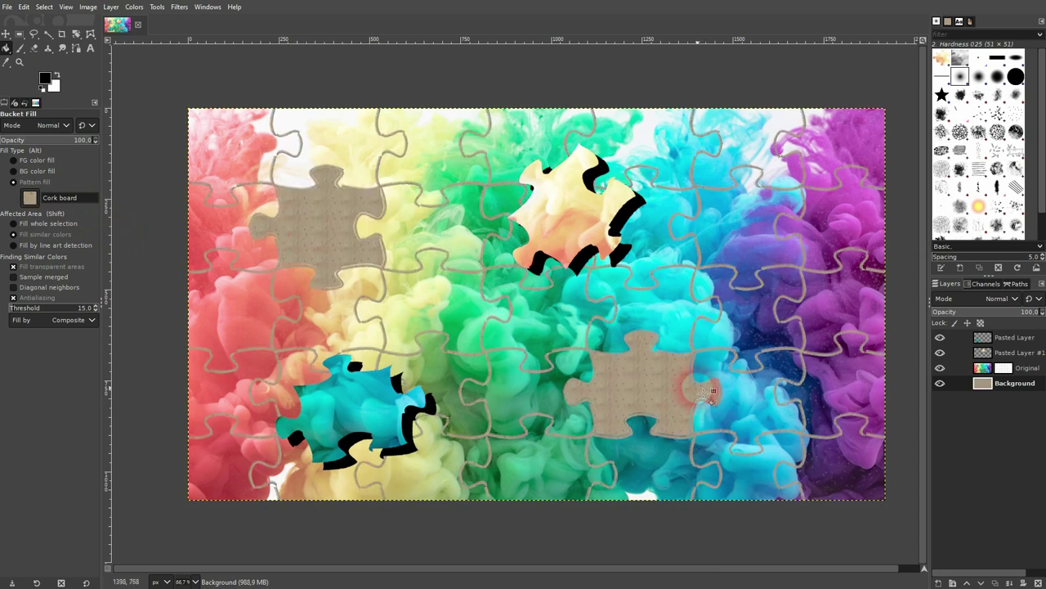
pyautogui.click(659, 393)
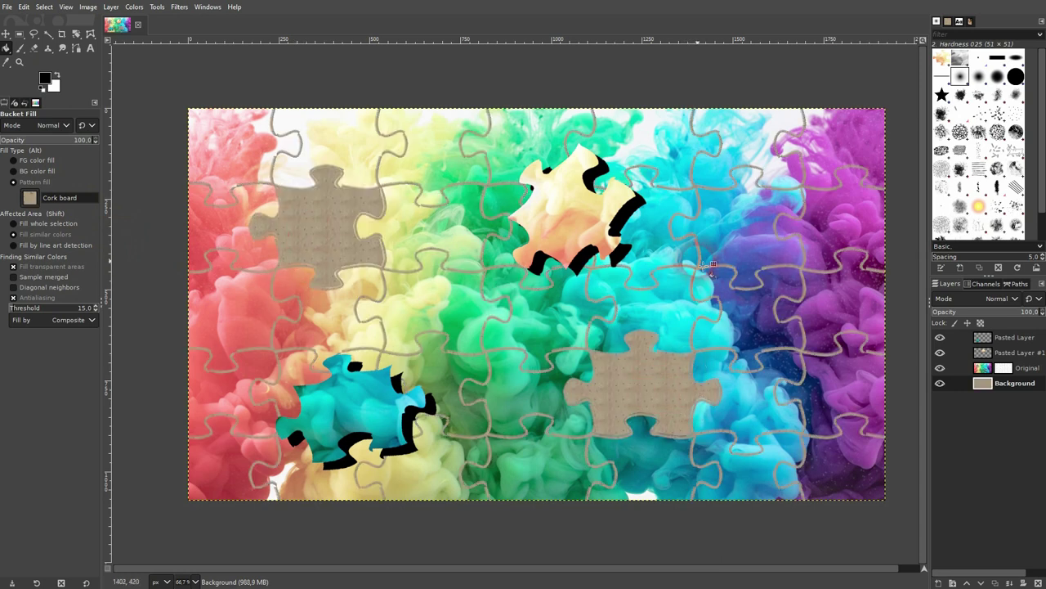